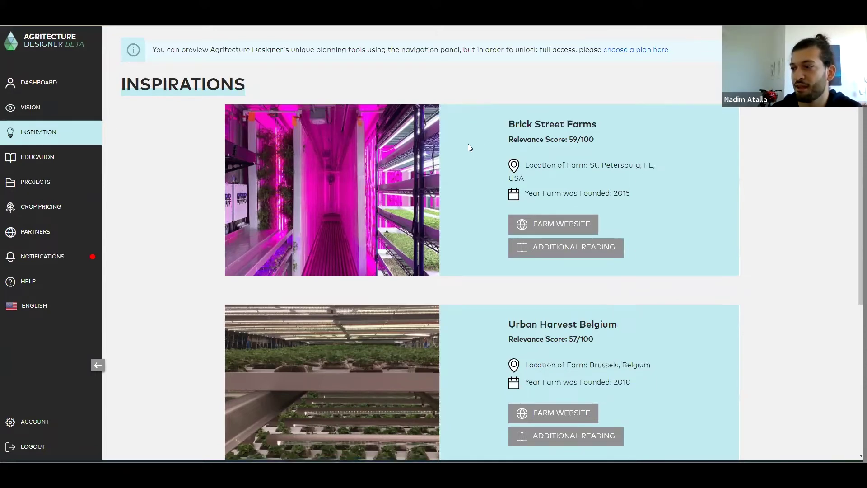
# Review the recommended farms listed on the Inspirations page
pyautogui.scroll(-1, 468, 143)
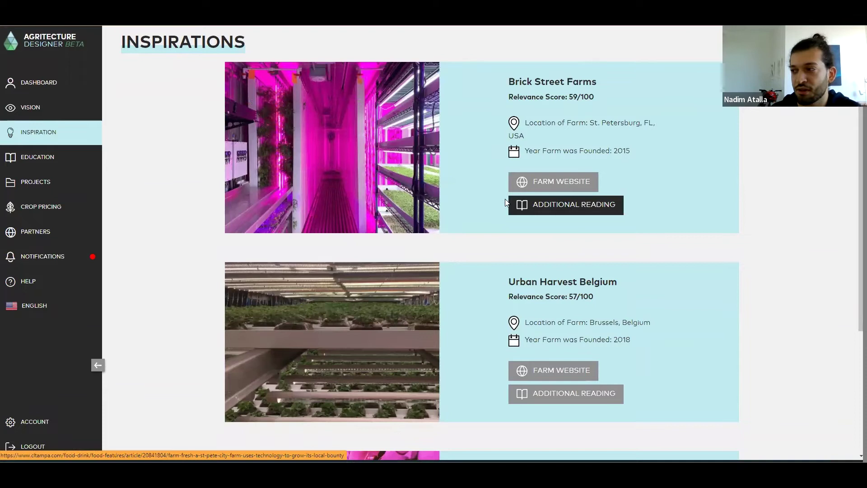
pyautogui.scroll(-1, 447, 165)
pyautogui.scroll(-3, 450, 165)
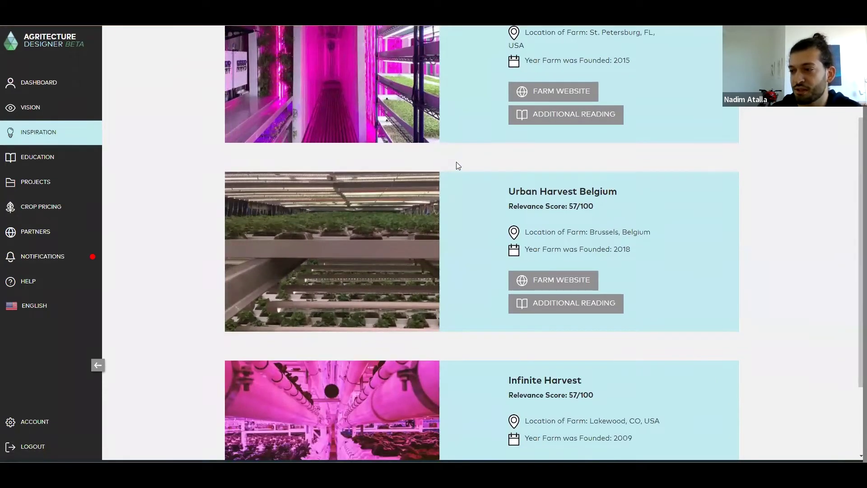
pyautogui.scroll(-2, 458, 161)
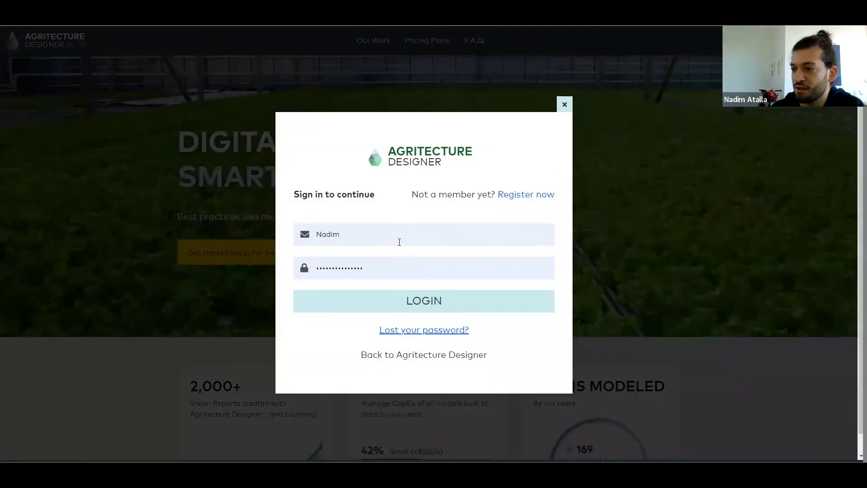
# Sign in to the account with the prefilled username and password
pyautogui.click(400, 243)
pyautogui.click(384, 284)
pyautogui.click(426, 301)
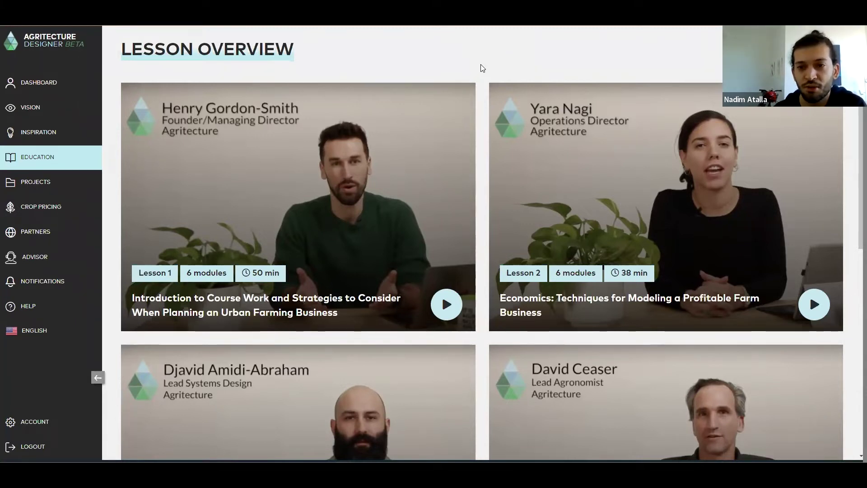
# Look through the masterclass lessons in the Education section's lesson overview
pyautogui.scroll(-2, 482, 67)
pyautogui.scroll(-5, 487, 90)
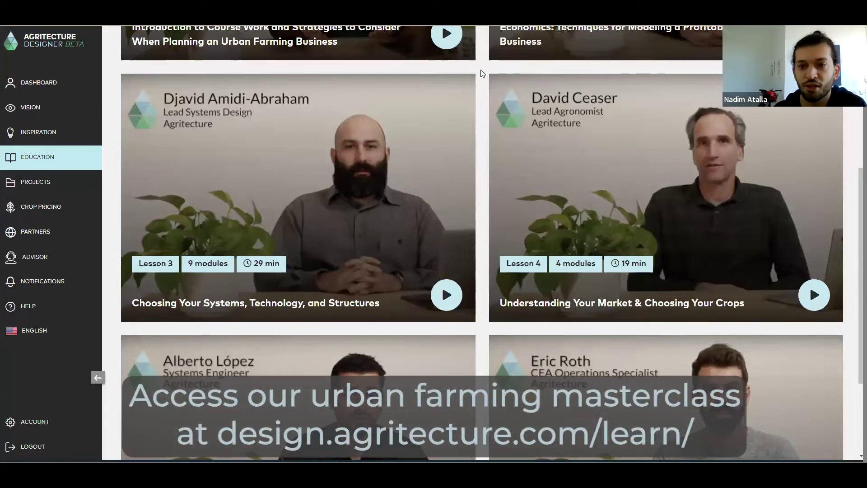
pyautogui.scroll(-1, 479, 71)
pyautogui.scroll(-2, 478, 76)
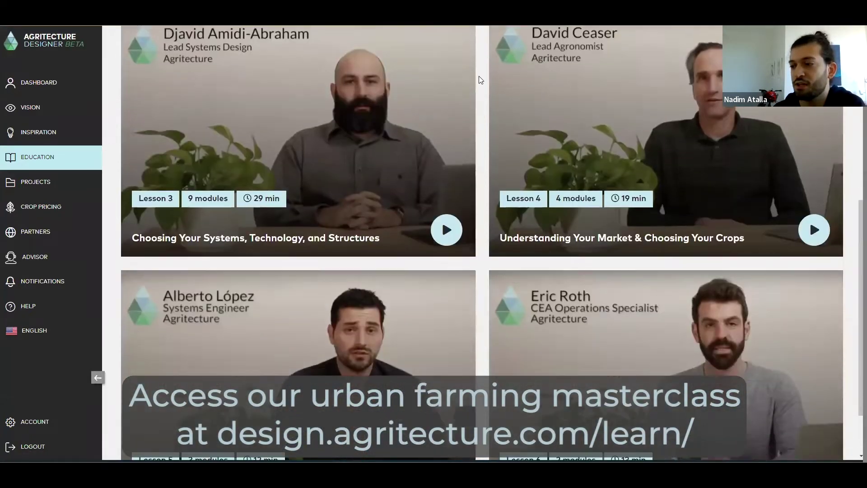
pyautogui.scroll(6, 479, 76)
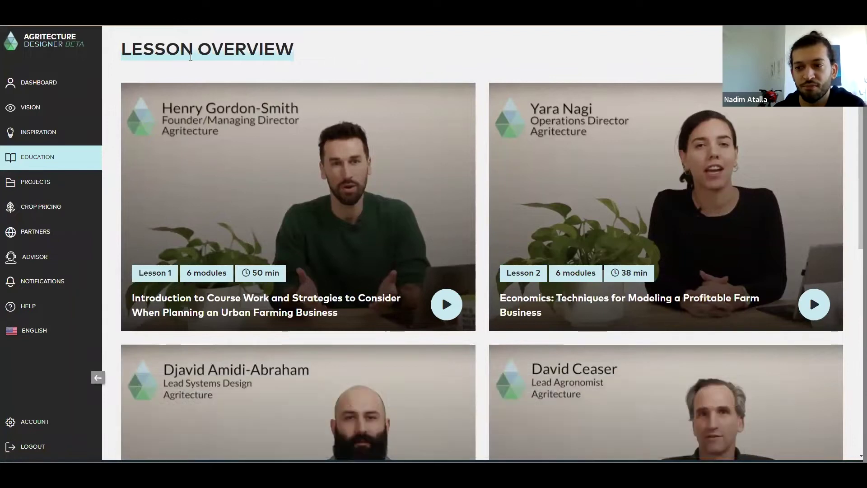
# Start a new rooftop greenhouse project named Sky Strawberries, located in Brooklyn, NY, USA
pyautogui.click(65, 186)
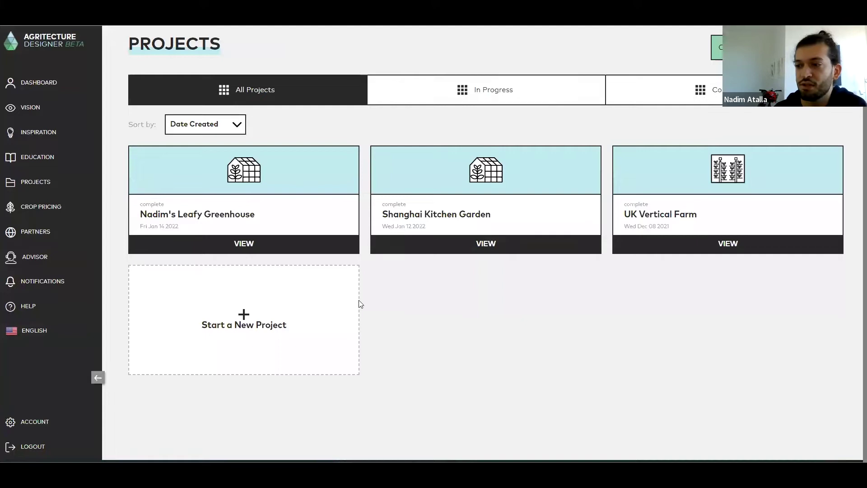
pyautogui.click(339, 310)
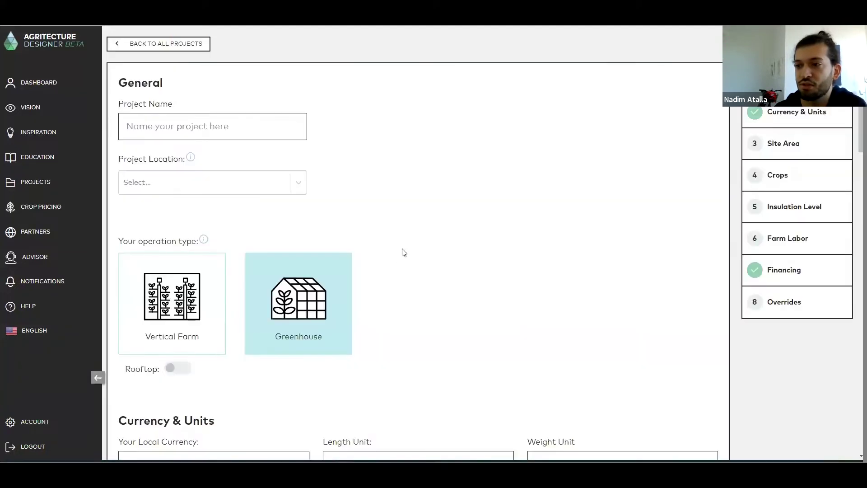
pyautogui.click(278, 132)
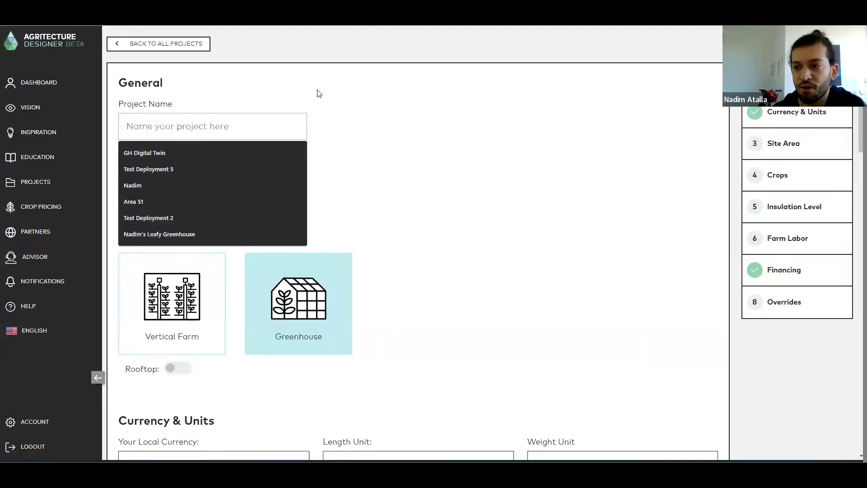
pyautogui.write('Sky Strawberries')
pyautogui.press('Tab')
pyautogui.write('Bro')
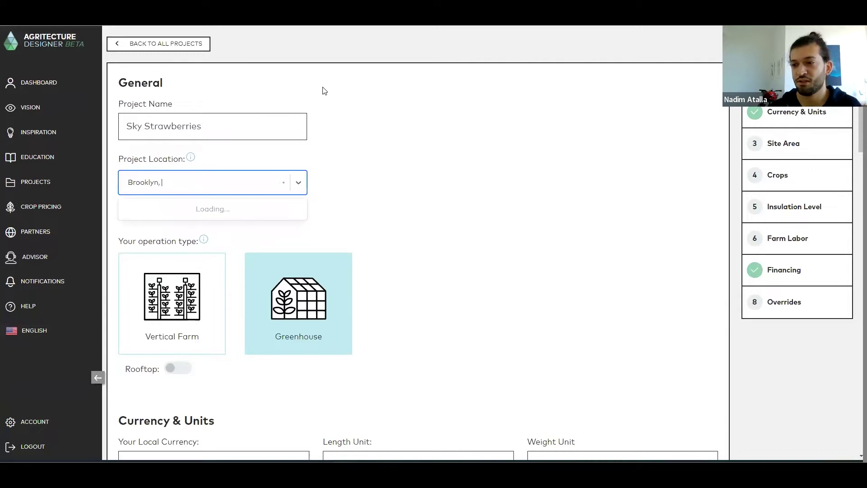
pyautogui.click(278, 209)
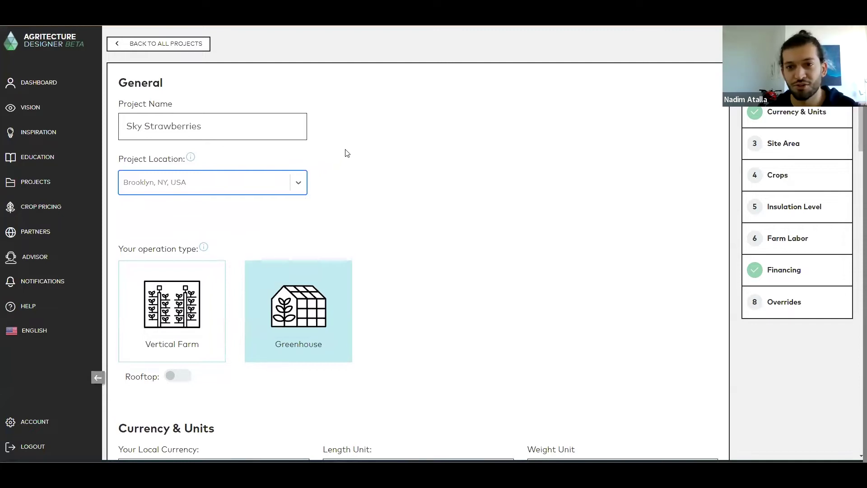
pyautogui.scroll(-3, 290, 208)
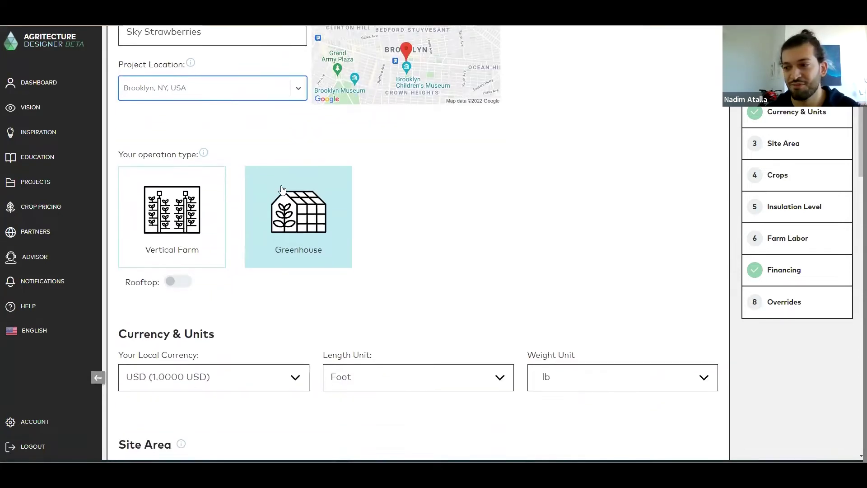
pyautogui.click(175, 241)
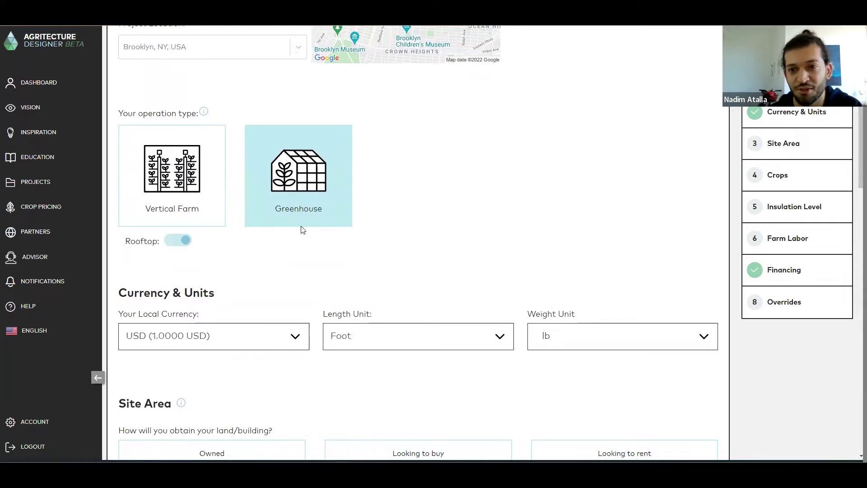
# Set the site as Looking to rent, with a yearly rent of $20,000 and a site area of 15,000 ft²
pyautogui.scroll(-3, 369, 189)
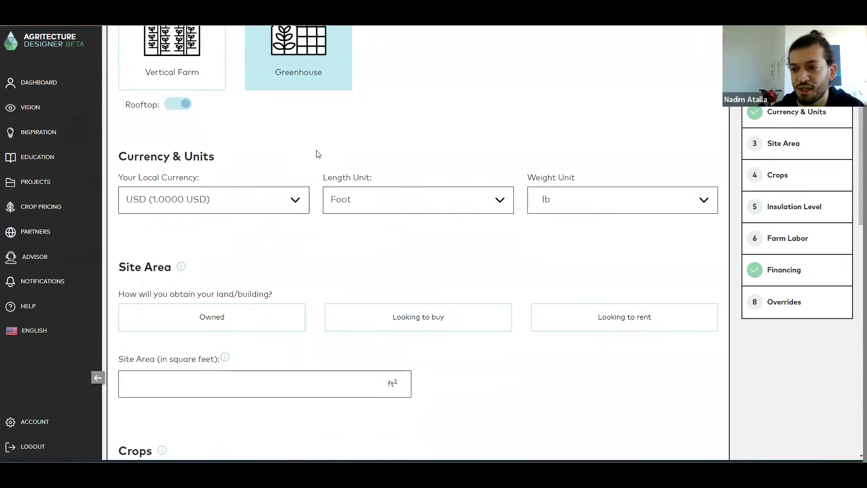
pyautogui.scroll(-3, 317, 154)
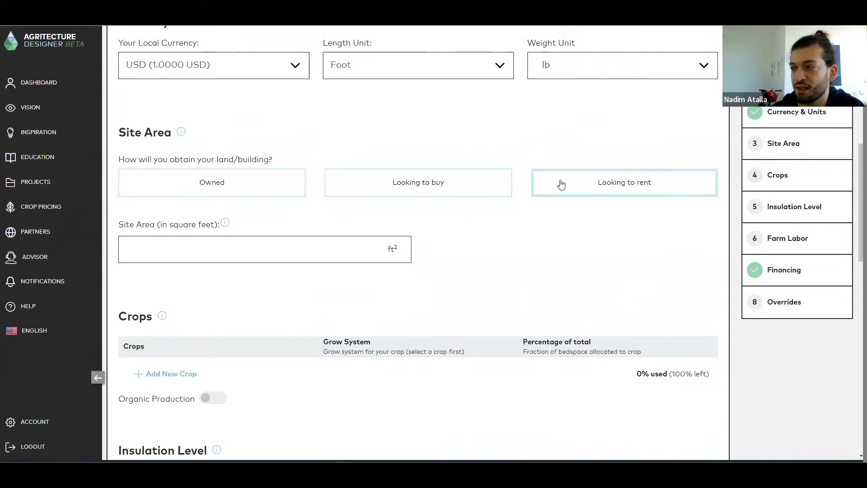
pyautogui.click(560, 184)
pyautogui.click(290, 239)
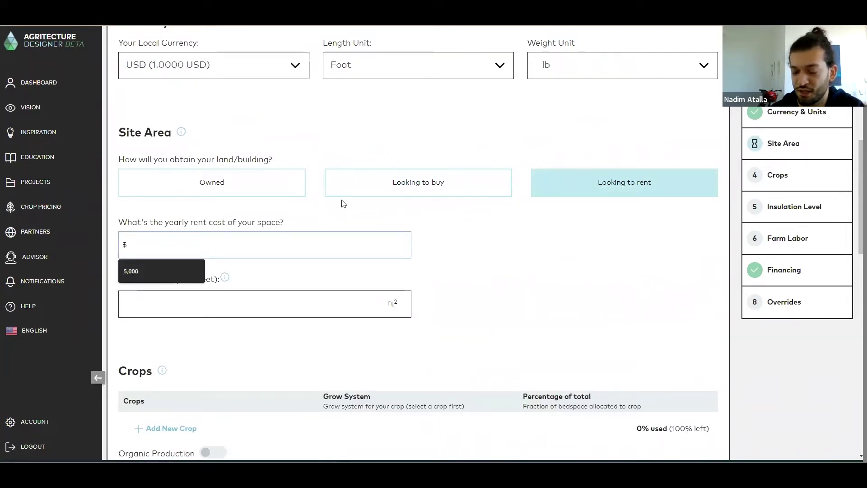
pyautogui.write('20,000')
pyautogui.press('Tab')
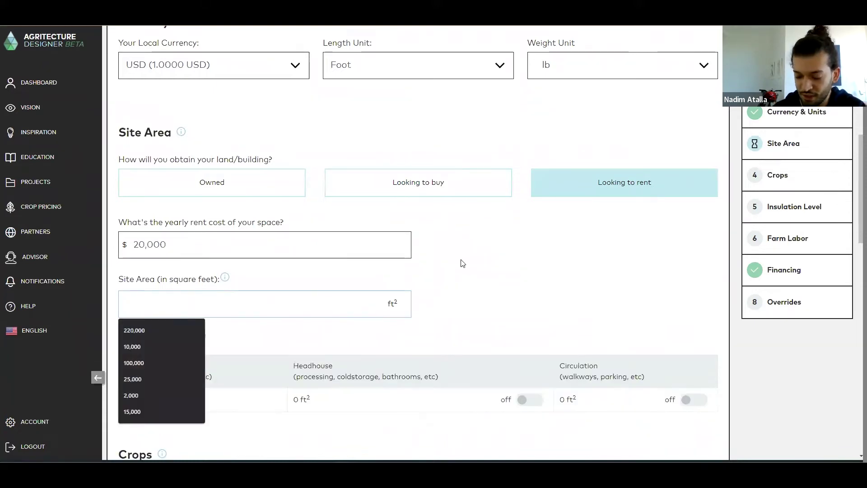
pyautogui.write('150000')
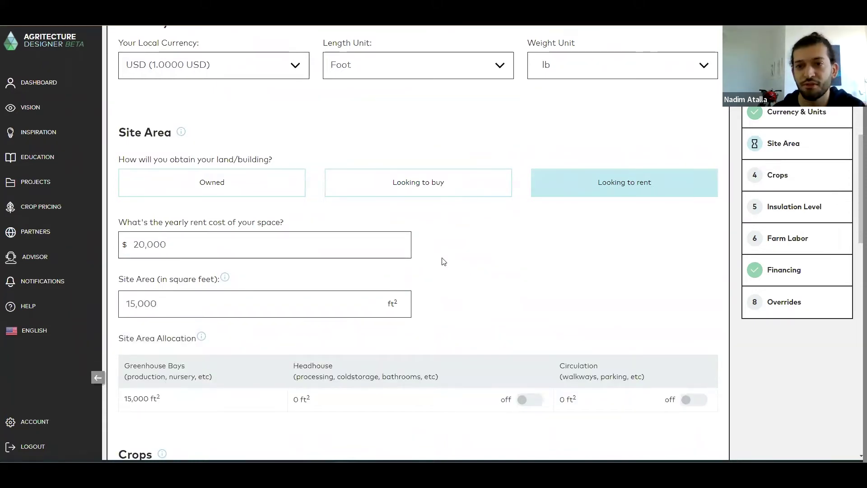
# Include headhouse and circulation space in the site area allocation and check the allocation explanation
pyautogui.scroll(-3, 441, 180)
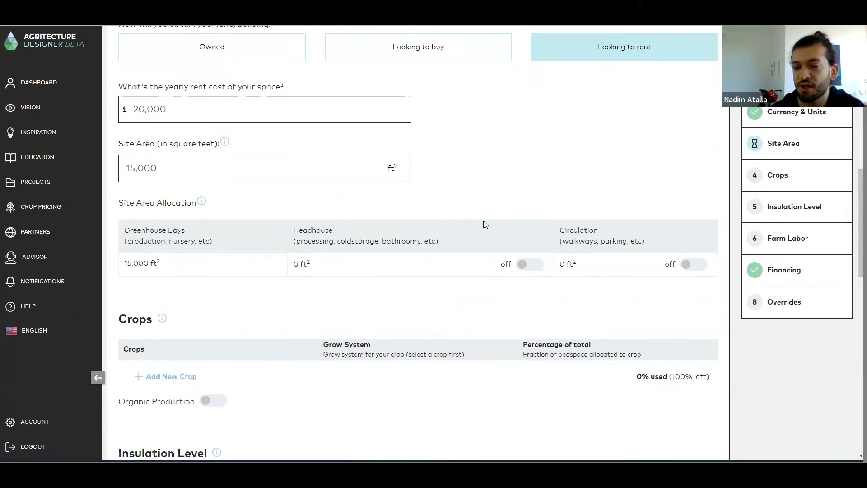
pyautogui.click(522, 267)
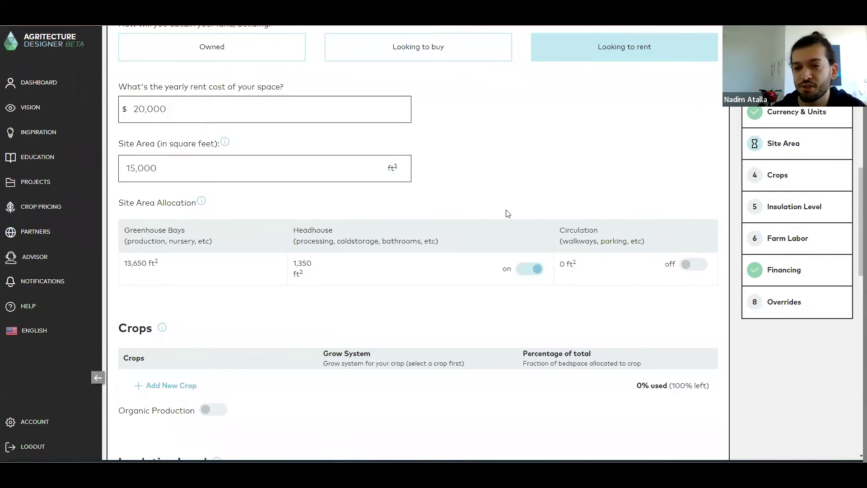
pyautogui.click(687, 266)
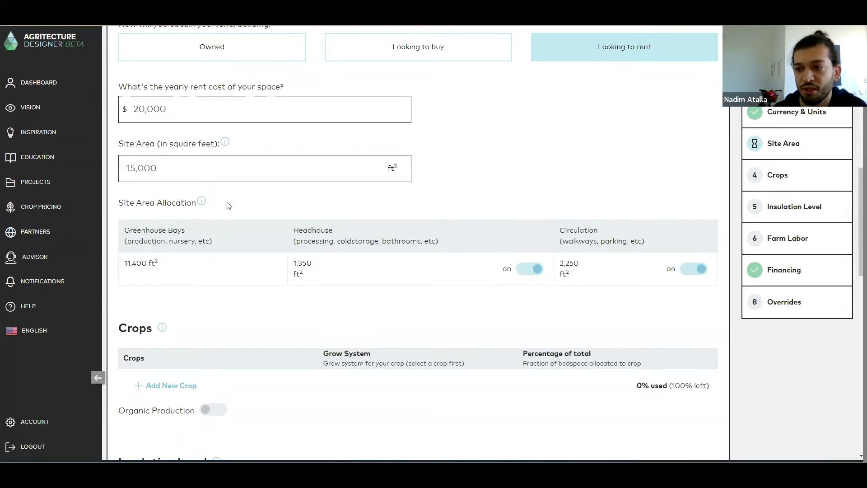
pyautogui.moveTo(204, 206)
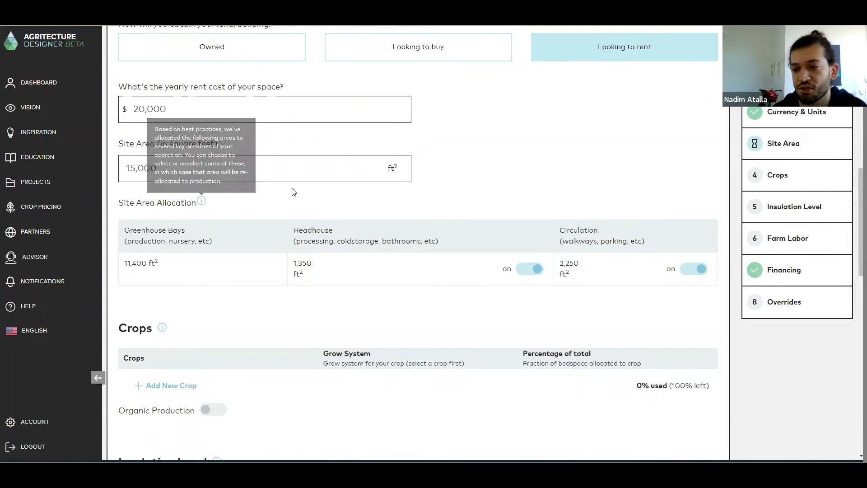
# Add a new crop entry to the project and choose Strawberry
pyautogui.scroll(-4, 259, 170)
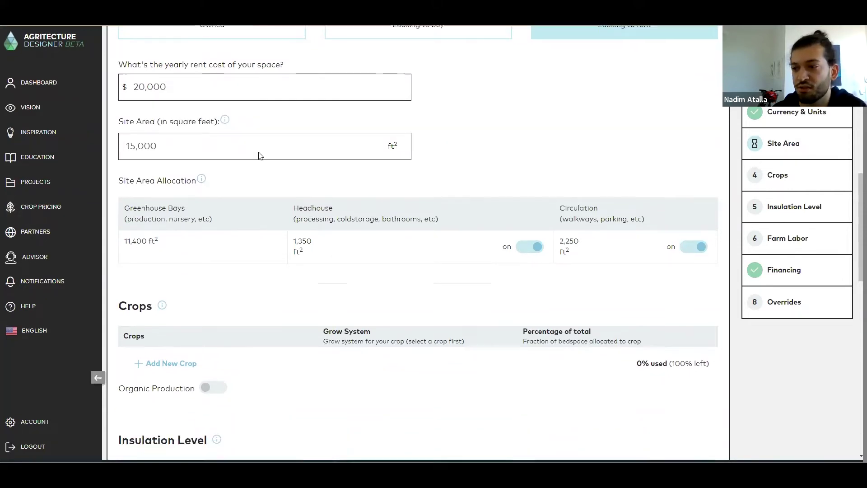
pyautogui.scroll(-1, 259, 139)
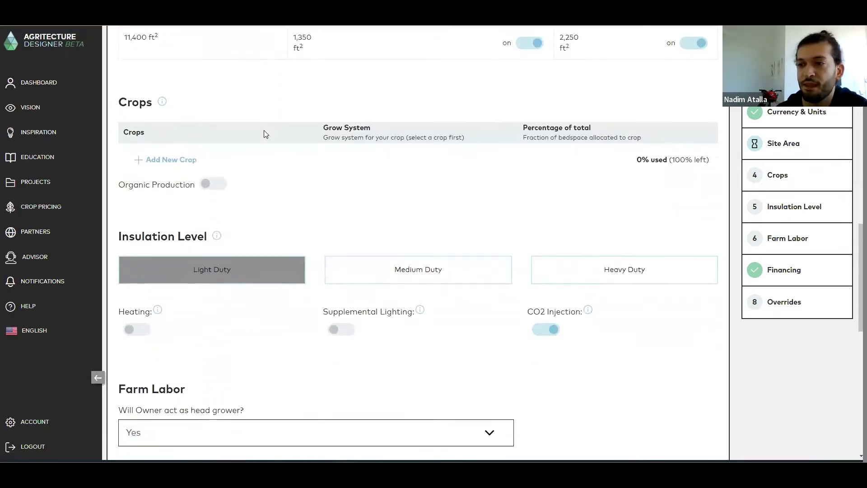
pyautogui.click(190, 160)
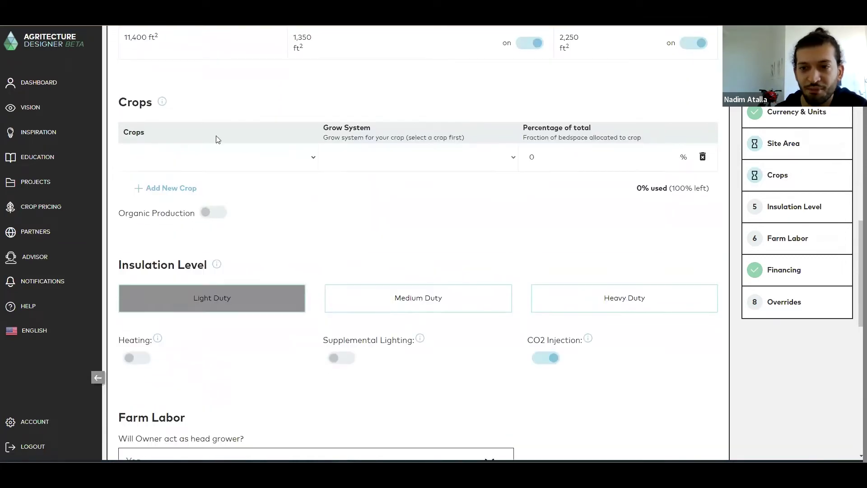
pyautogui.click(258, 156)
pyautogui.scroll(-10, 226, 194)
pyautogui.scroll(-1, 209, 209)
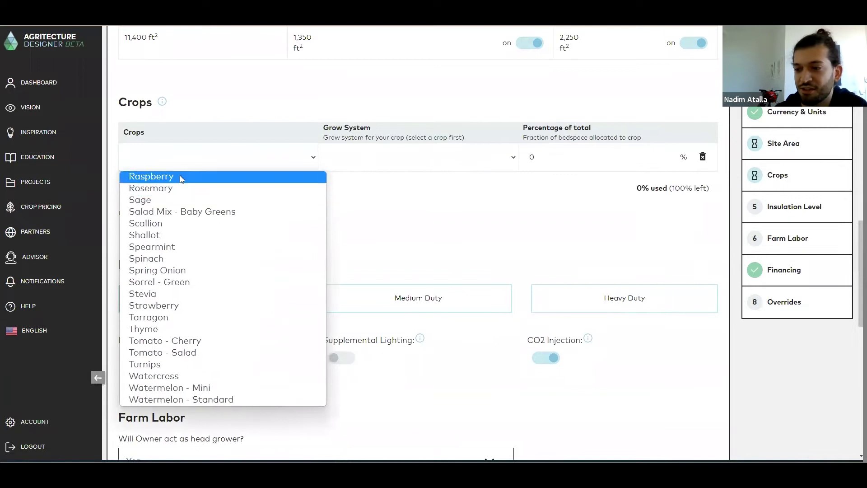
pyautogui.click(196, 305)
# Assign the strawberry crop the Ebb/Flow grow system at 100% of bedspace and enable organic production
pyautogui.click(357, 165)
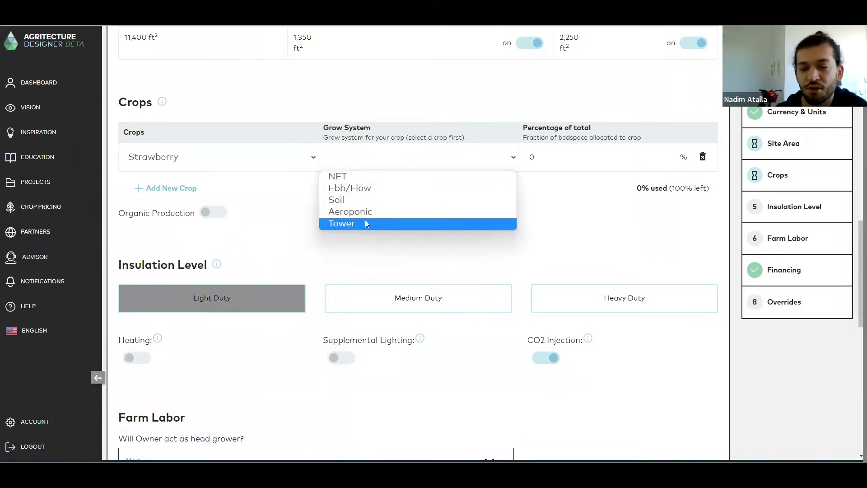
pyautogui.click(368, 190)
pyautogui.click(559, 159)
pyautogui.write('100')
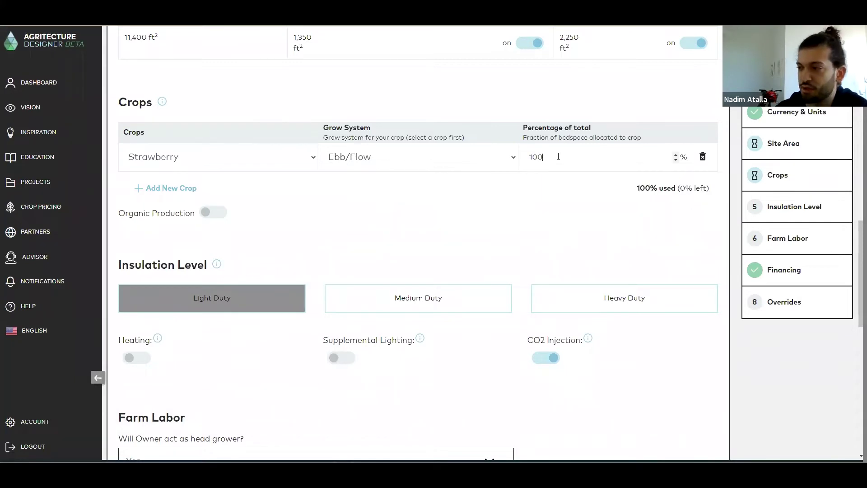
pyautogui.click(557, 214)
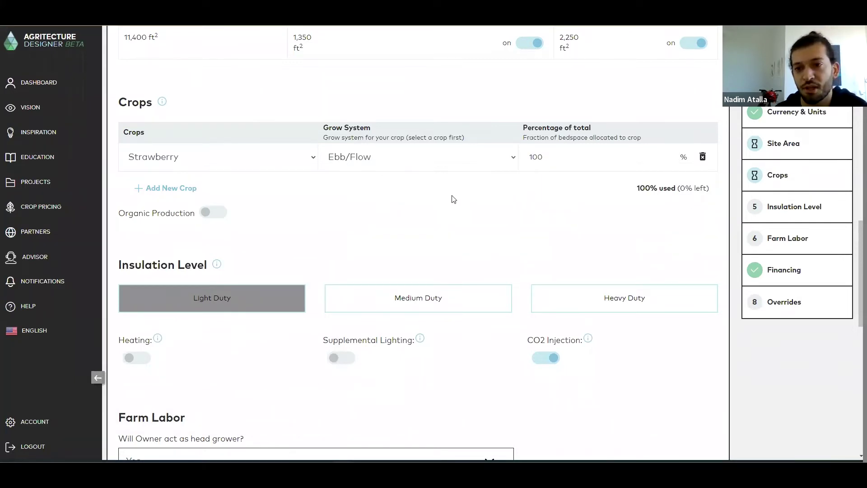
pyautogui.click(220, 213)
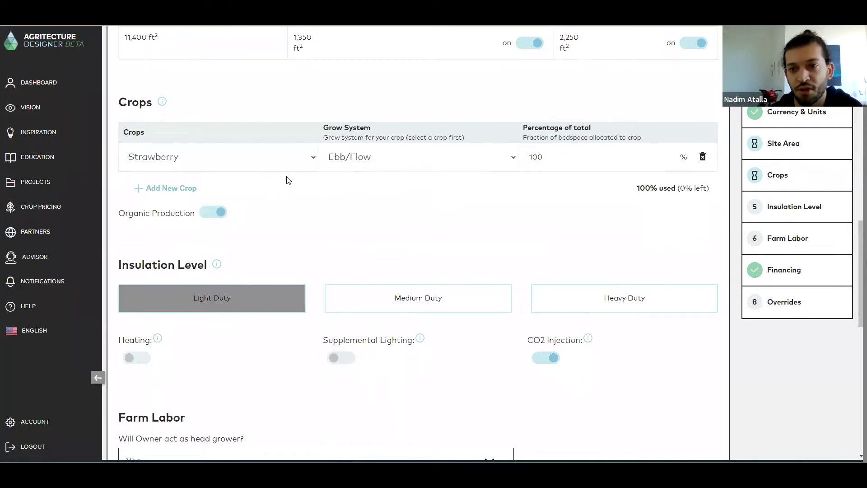
# Set the insulation level to Heavy Duty and enable heating and supplemental lighting
pyautogui.scroll(-3, 294, 181)
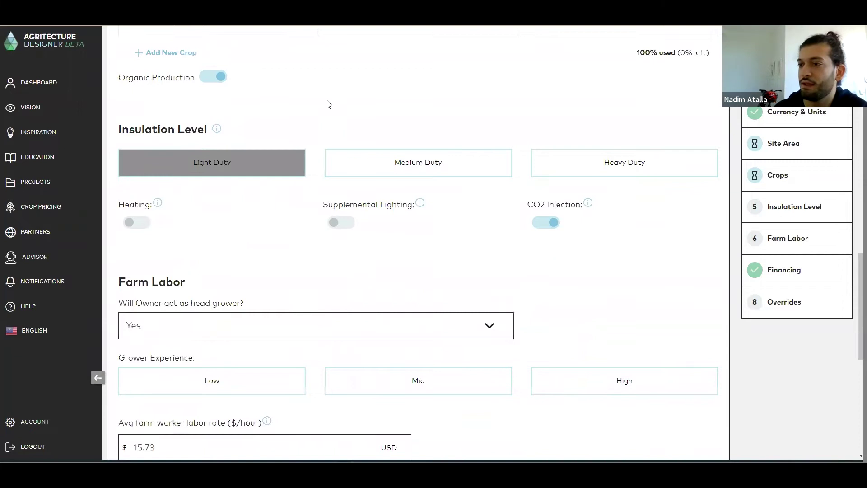
pyautogui.click(594, 156)
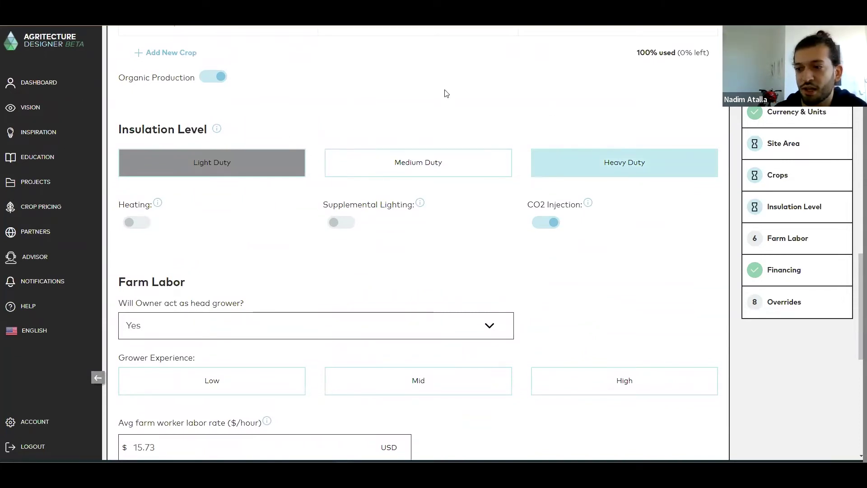
pyautogui.scroll(-1, 157, 183)
pyautogui.click(145, 178)
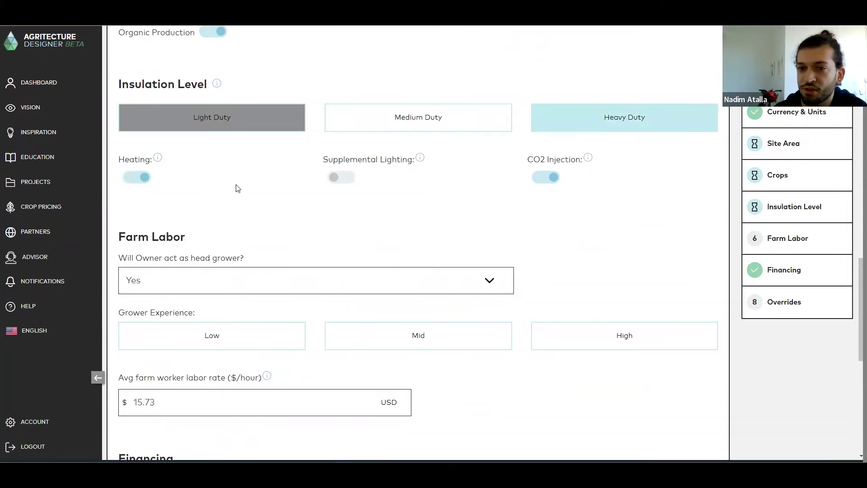
pyautogui.click(348, 178)
# Specify in the farm labor settings that the owner will not act as head grower
pyautogui.scroll(-1, 323, 196)
pyautogui.scroll(-2, 311, 168)
pyautogui.click(335, 146)
pyautogui.click(284, 175)
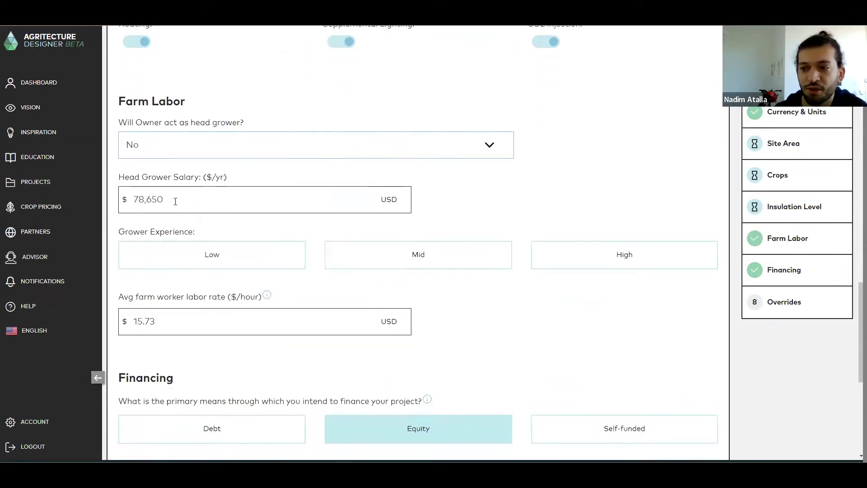
# Set the grower experience in the farm labor settings to High
pyautogui.click(252, 204)
pyautogui.click(488, 210)
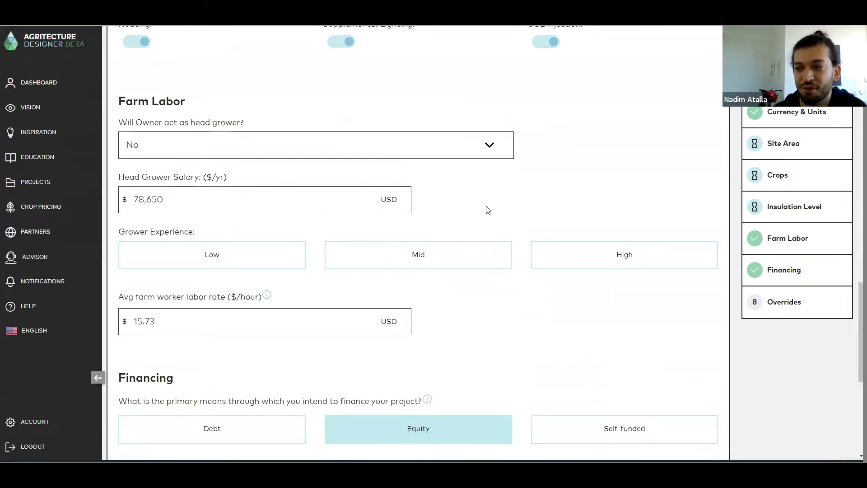
pyautogui.click(469, 186)
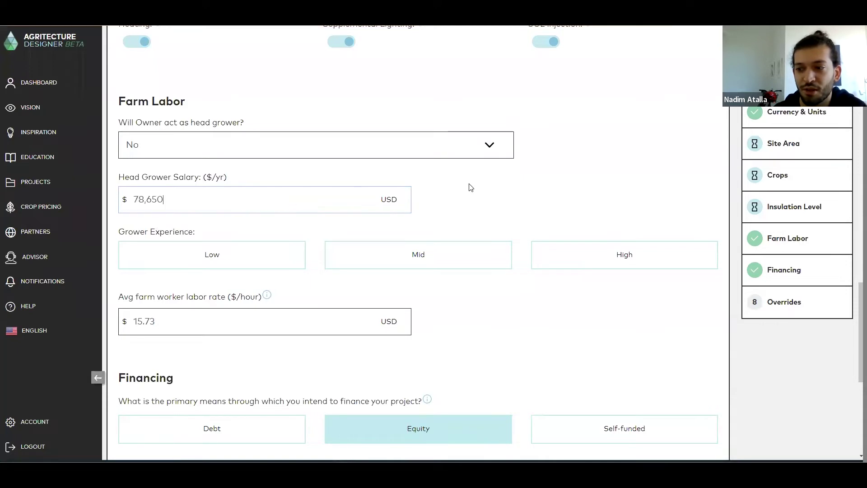
pyautogui.scroll(-1, 522, 191)
pyautogui.click(538, 204)
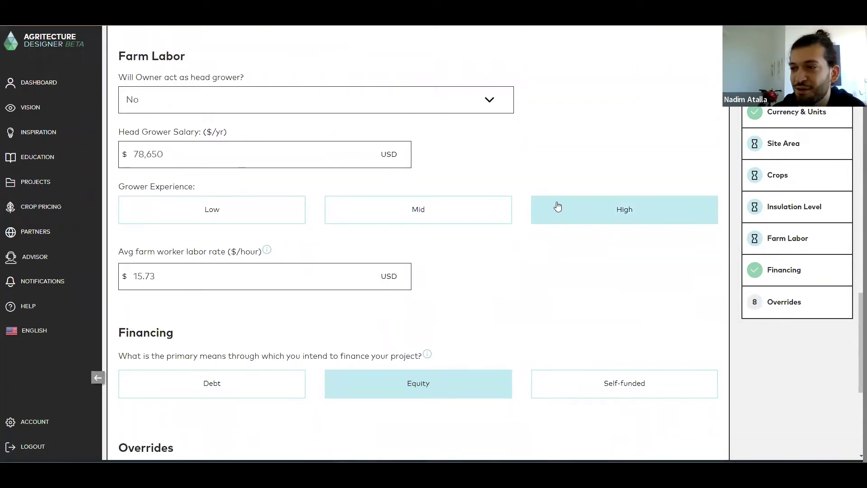
# Check the financing choice and operating cost overrides, and generate the project results with the 10-year operating summary
pyautogui.scroll(-2, 515, 176)
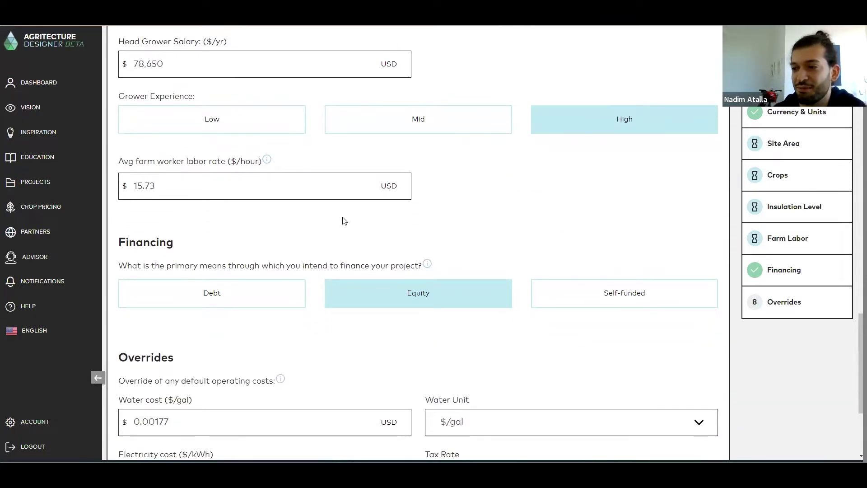
pyautogui.scroll(-3, 348, 217)
pyautogui.scroll(-1, 407, 176)
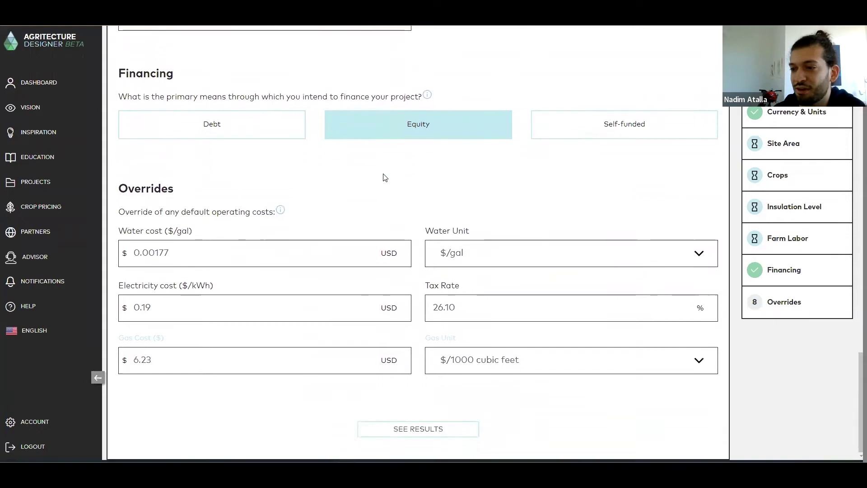
pyautogui.click(226, 253)
pyautogui.click(206, 357)
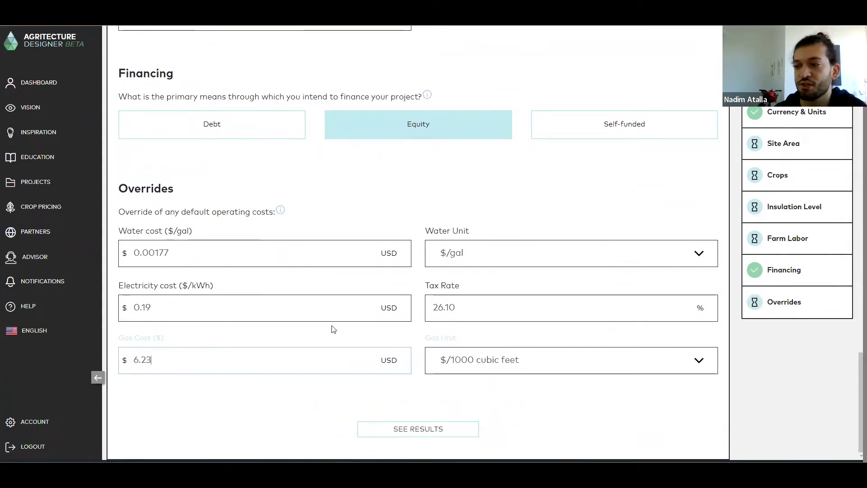
pyautogui.click(446, 430)
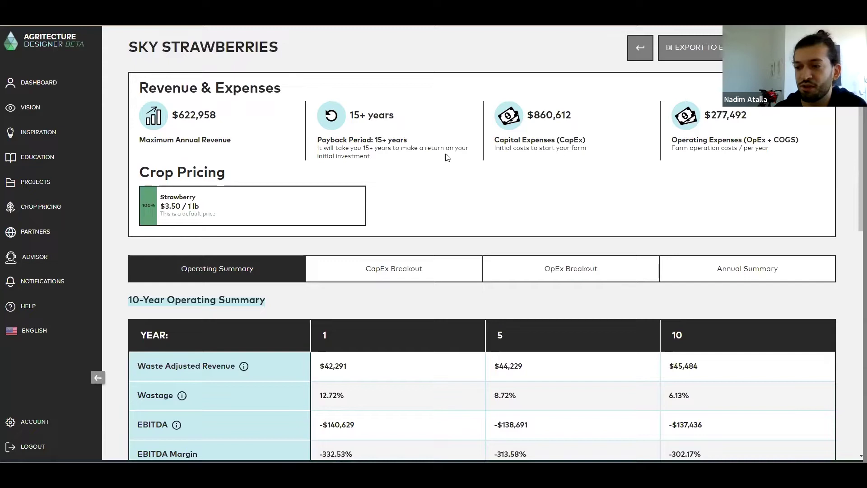
pyautogui.scroll(-2, 447, 157)
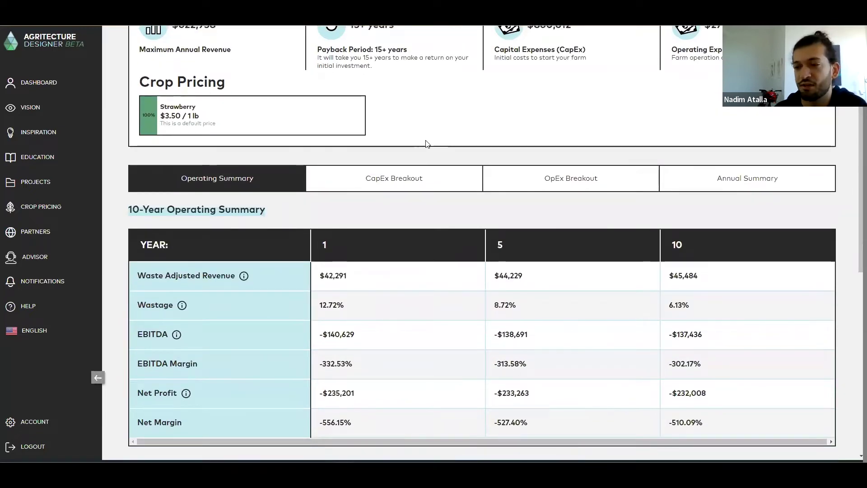
pyautogui.scroll(-1, 406, 141)
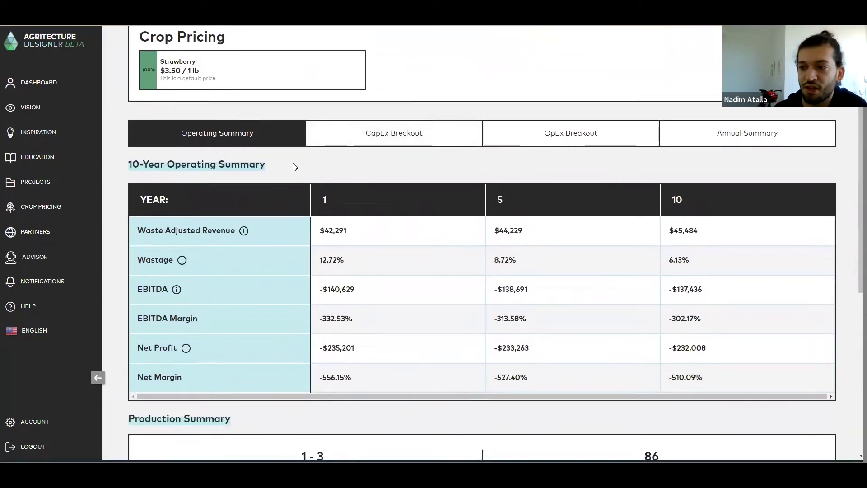
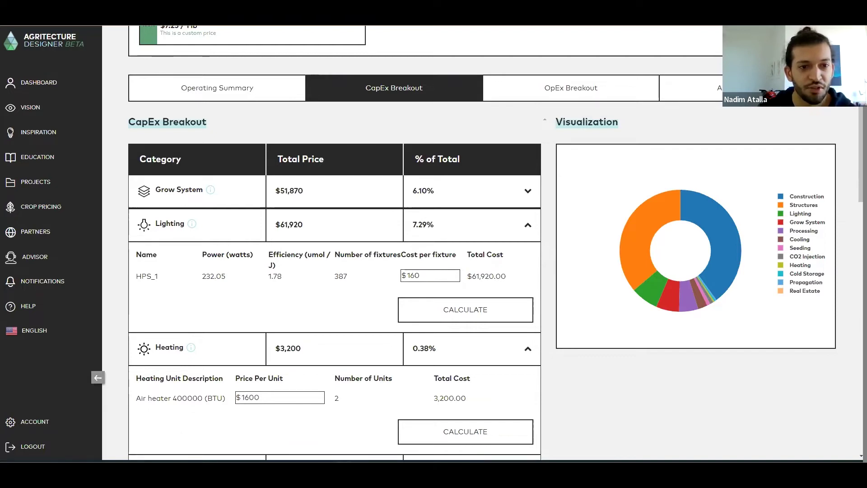
# Collapse the Lighting and Heating details in the CapEx breakout and read the cost notes for Structures and Construction
pyautogui.click(358, 224)
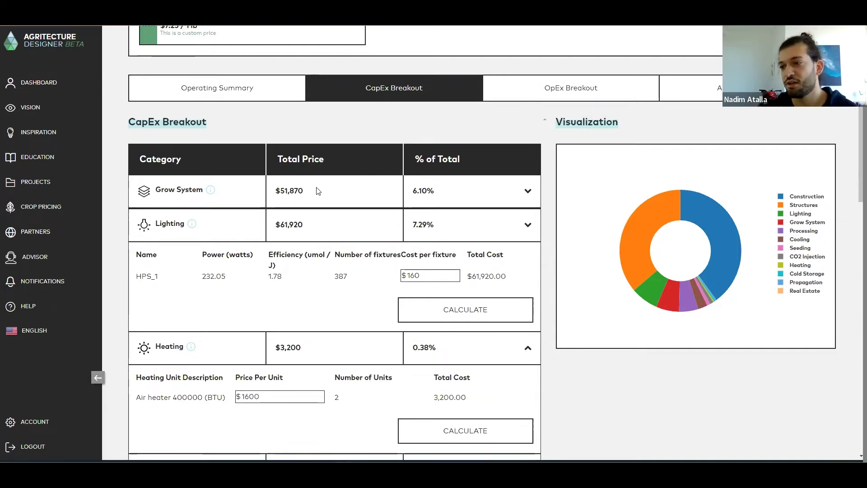
pyautogui.click(316, 266)
pyautogui.scroll(-6, 313, 198)
pyautogui.scroll(-10, 313, 198)
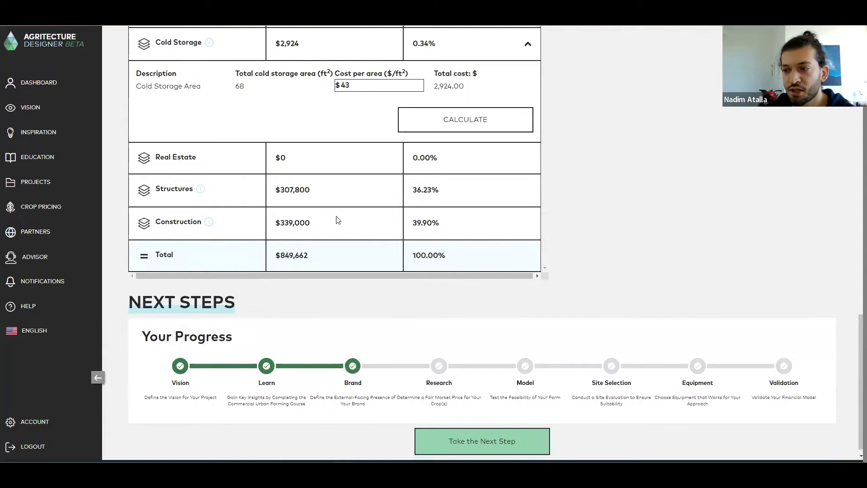
pyautogui.doubleClick(316, 190)
pyautogui.click(280, 190)
pyautogui.moveTo(199, 192)
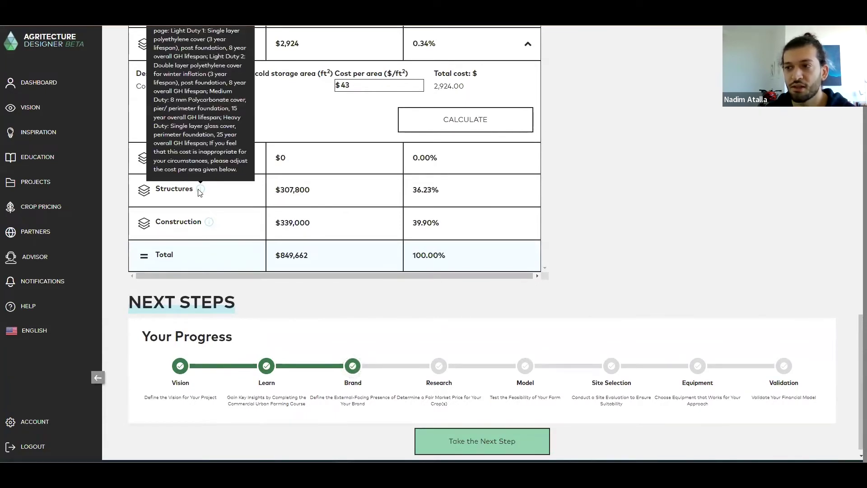
pyautogui.scroll(1, 200, 191)
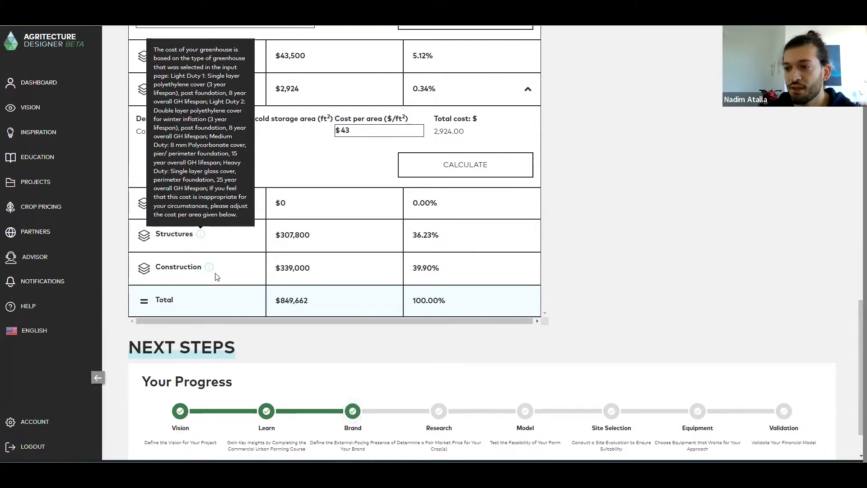
pyautogui.moveTo(212, 268)
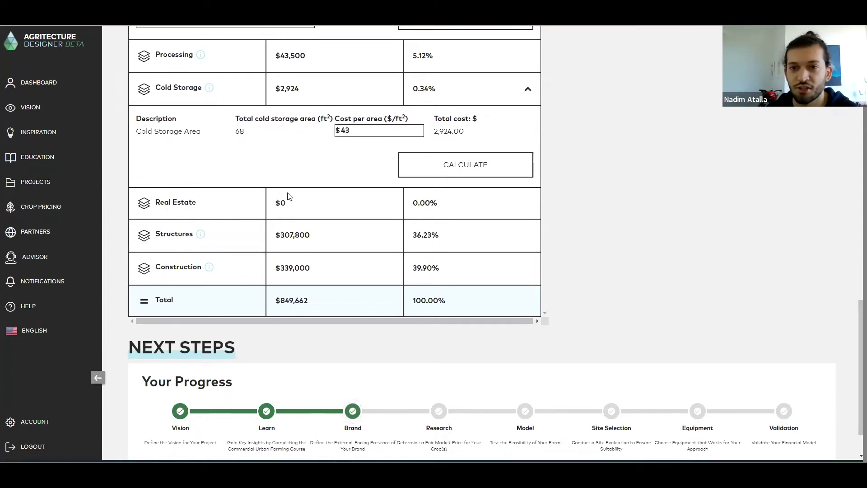
# Check the strawberry price in the results summary and open the crop pricing market research tool
pyautogui.scroll(20, 289, 197)
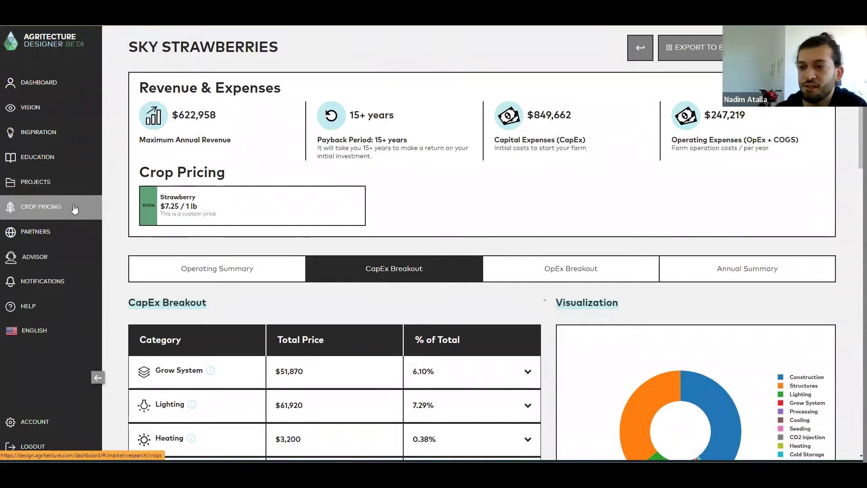
pyautogui.moveTo(177, 204)
pyautogui.moveTo(199, 207); pyautogui.dragTo(170, 206)
pyautogui.click(242, 180)
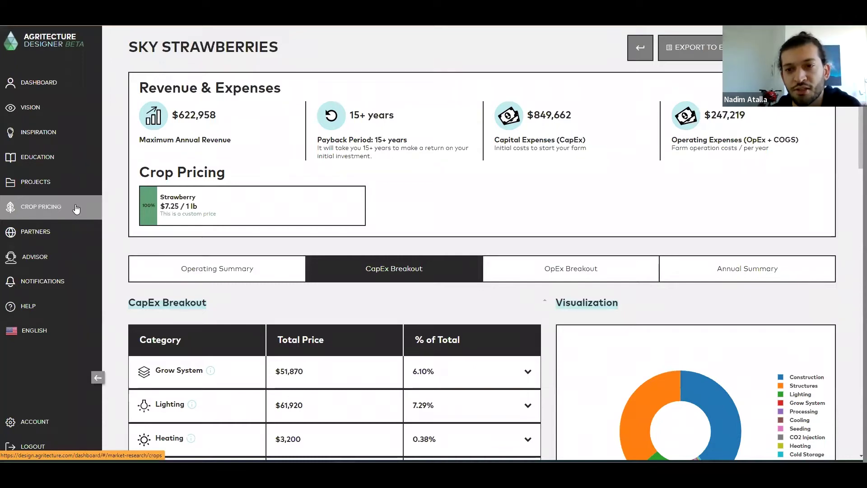
pyautogui.click(75, 208)
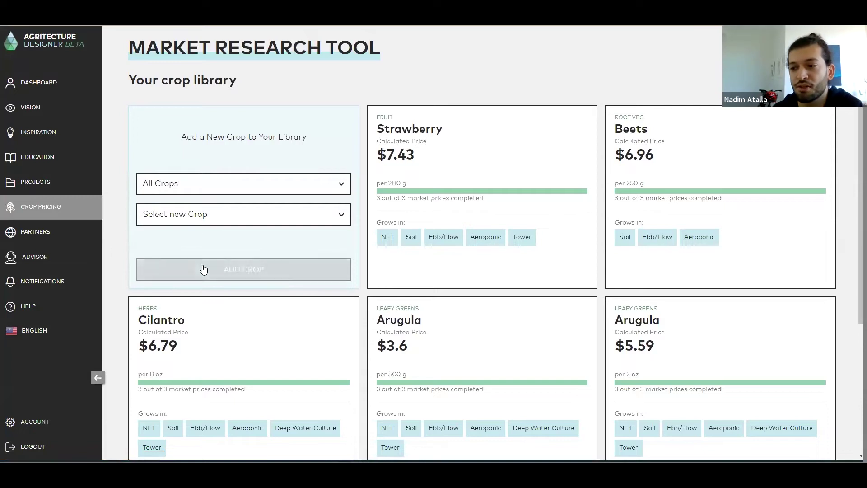
# Add Strawberry from the Fruit category to the crop library
pyautogui.click(195, 189)
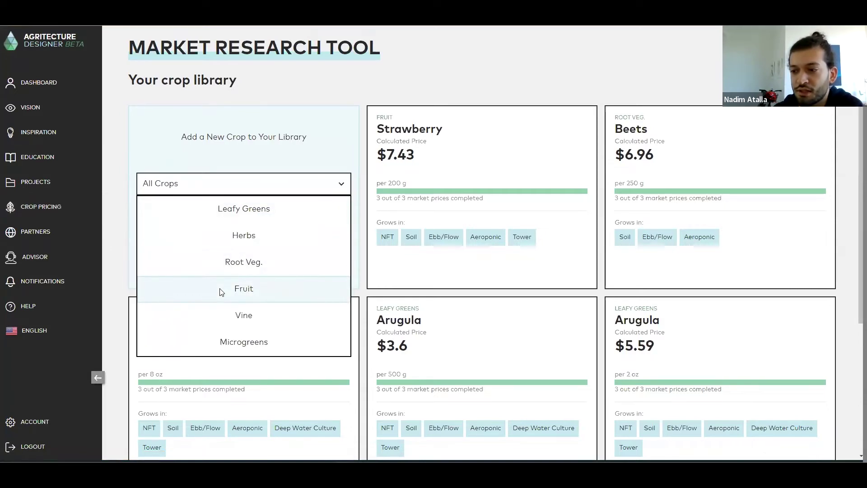
pyautogui.click(221, 291)
pyautogui.click(206, 219)
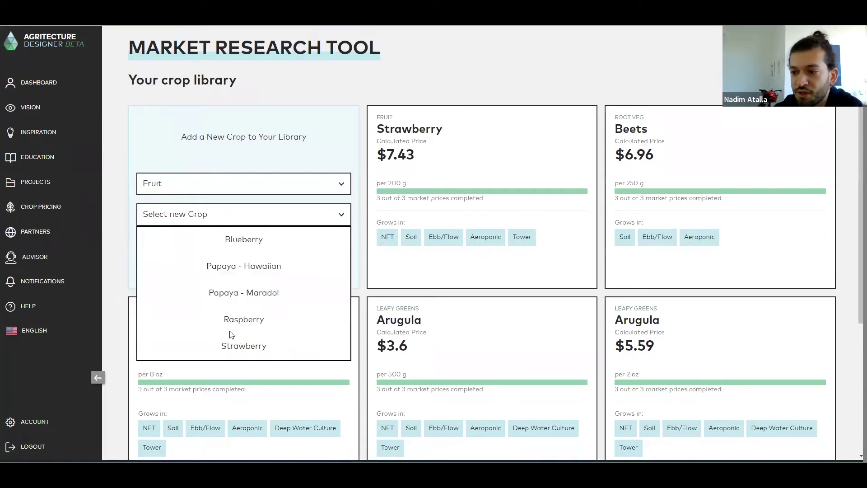
pyautogui.click(230, 347)
pyautogui.click(225, 270)
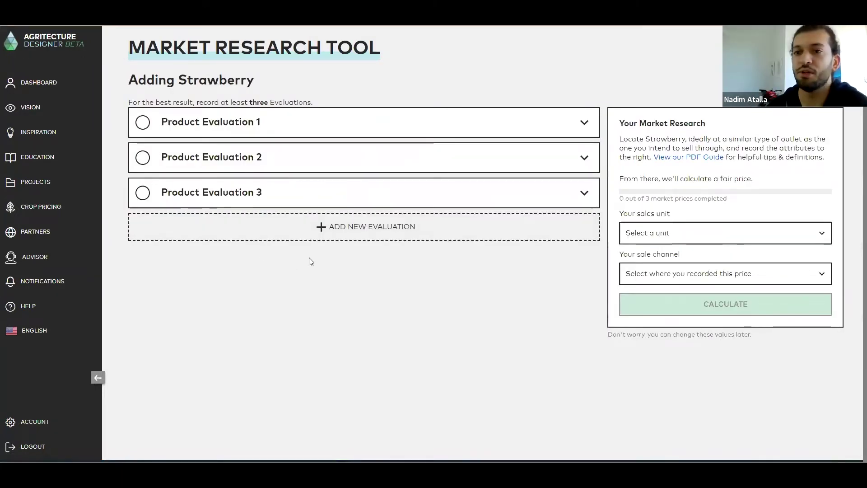
# Record a price of $6 per 200 g in the first strawberry product evaluation
pyautogui.click(309, 123)
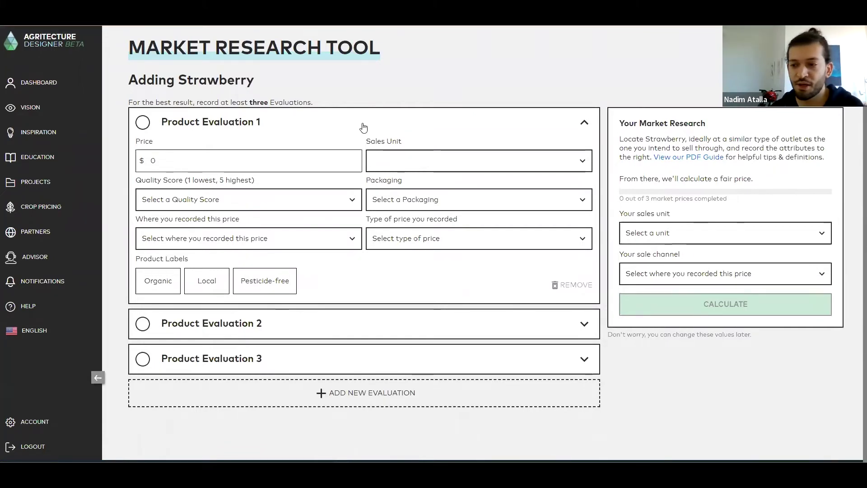
pyautogui.click(274, 158)
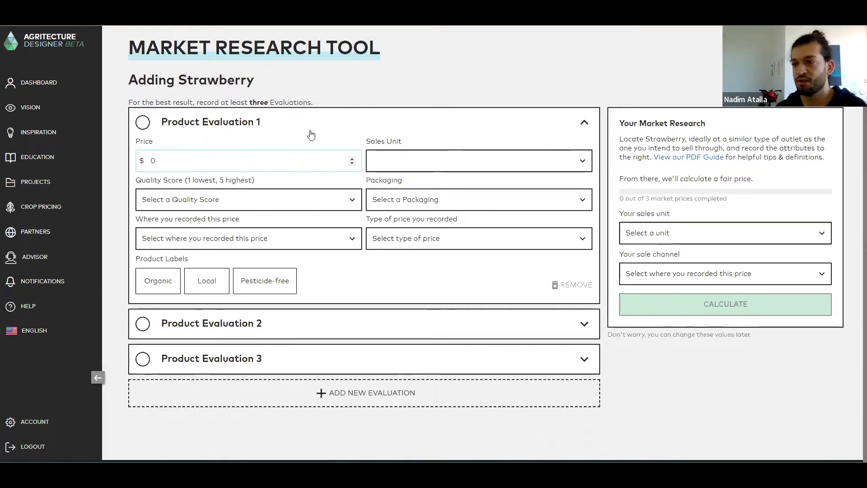
pyautogui.click(375, 159)
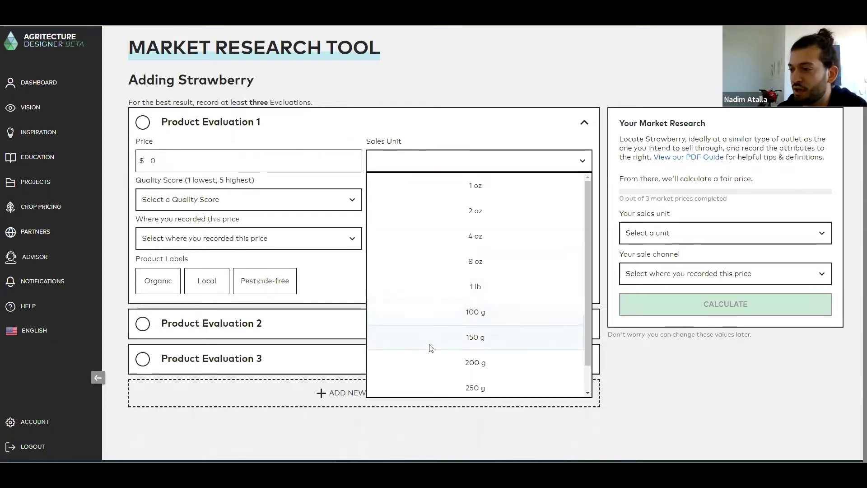
pyautogui.click(427, 361)
pyautogui.click(258, 156)
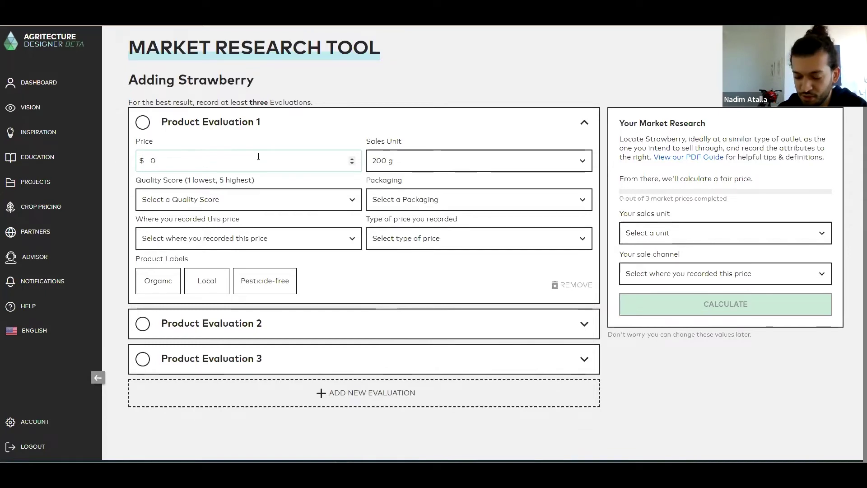
pyautogui.write('6')
pyautogui.click(287, 140)
pyautogui.click(292, 131)
pyautogui.click(276, 129)
# Give Product Evaluation 1 a quality score of 3 and Clamshell packaging
pyautogui.click(248, 199)
pyautogui.click(255, 270)
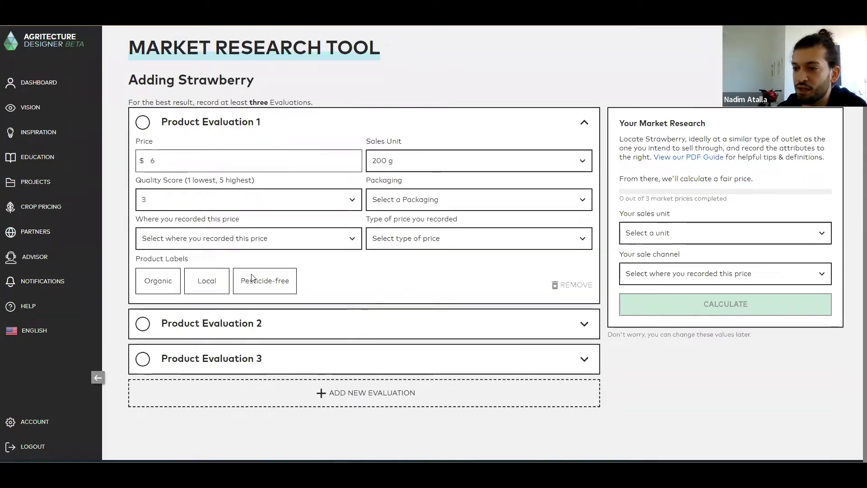
pyautogui.click(411, 195)
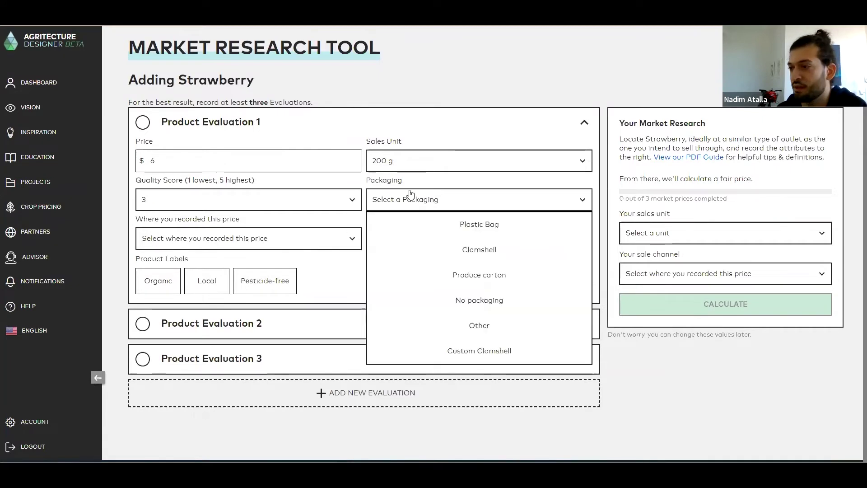
pyautogui.click(424, 249)
# Record Product Evaluation 1's price as found at a Supermarket, with the outlet selling the product for that price
pyautogui.click(340, 238)
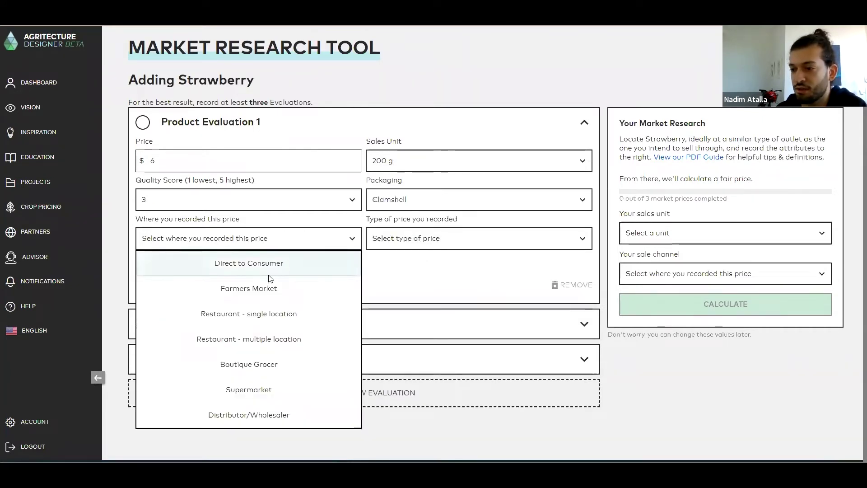
pyautogui.click(290, 390)
pyautogui.click(405, 245)
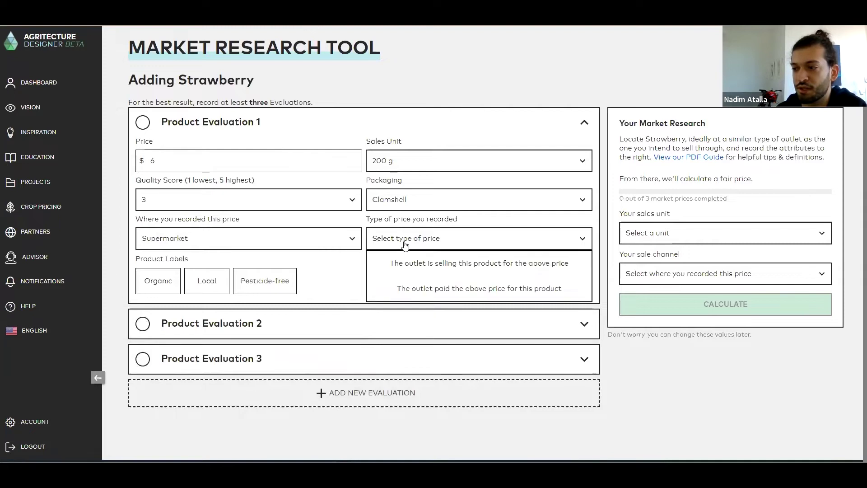
pyautogui.click(412, 261)
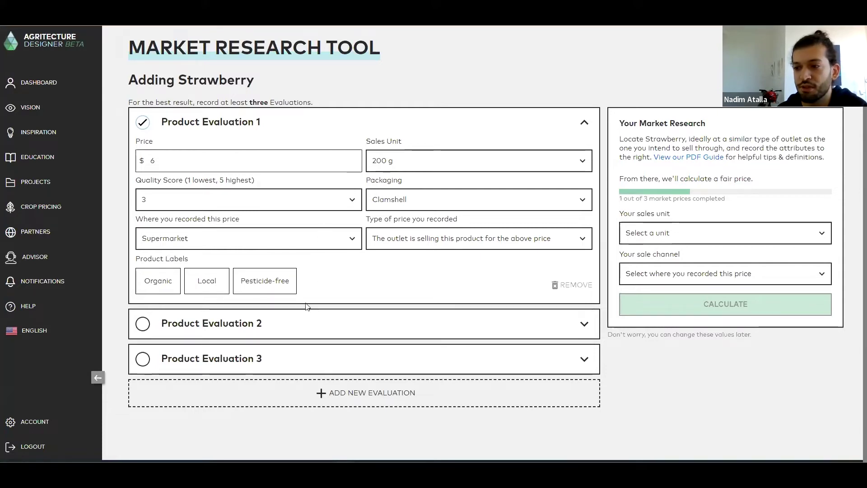
# Collapse Product Evaluation 1 and record a price of $7 per 250 g in Product Evaluation 2
pyautogui.click(309, 327)
pyautogui.click(325, 118)
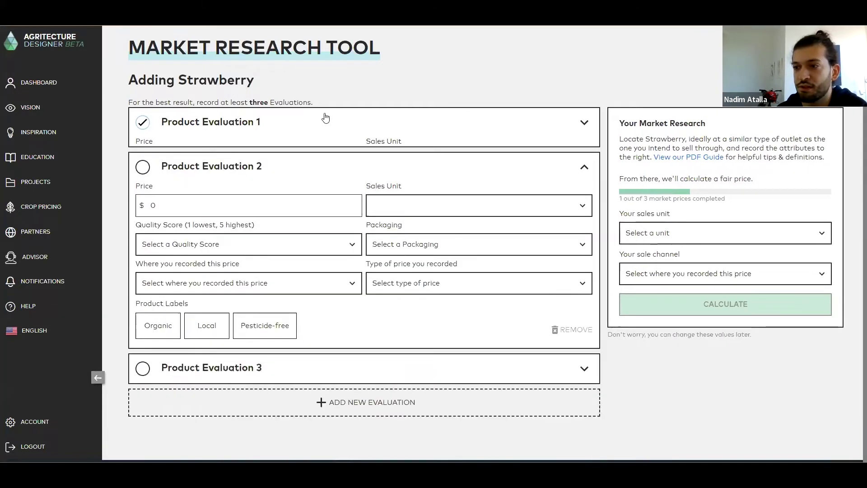
pyautogui.click(236, 196)
pyautogui.click(398, 199)
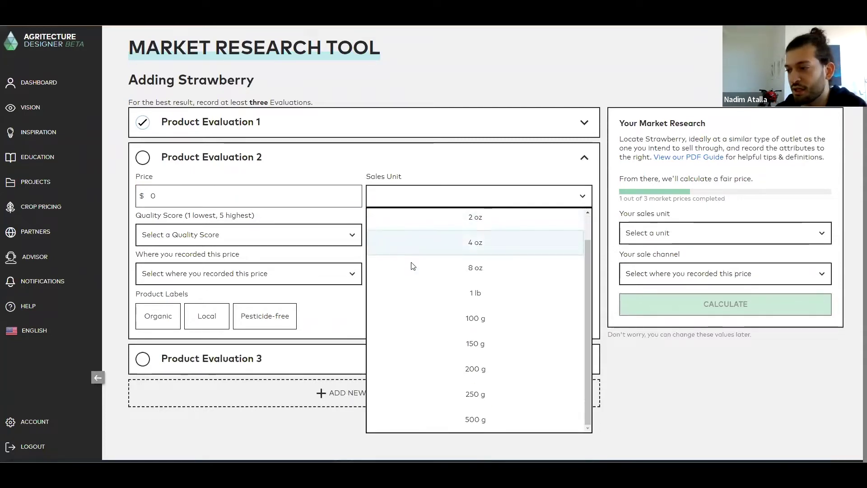
pyautogui.click(452, 420)
pyautogui.click(267, 197)
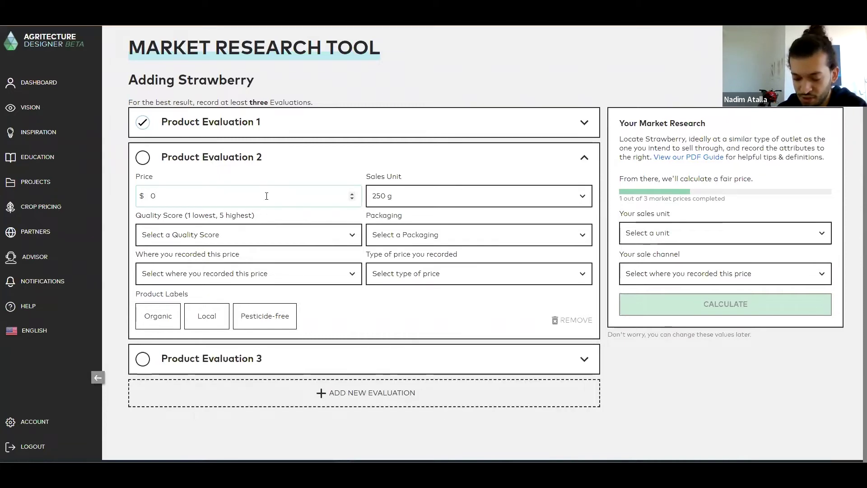
pyautogui.write('7')
pyautogui.click(309, 164)
pyautogui.click(364, 158)
# Give Product Evaluation 2 Plastic Bag packaging and a quality score of 4
pyautogui.click(381, 235)
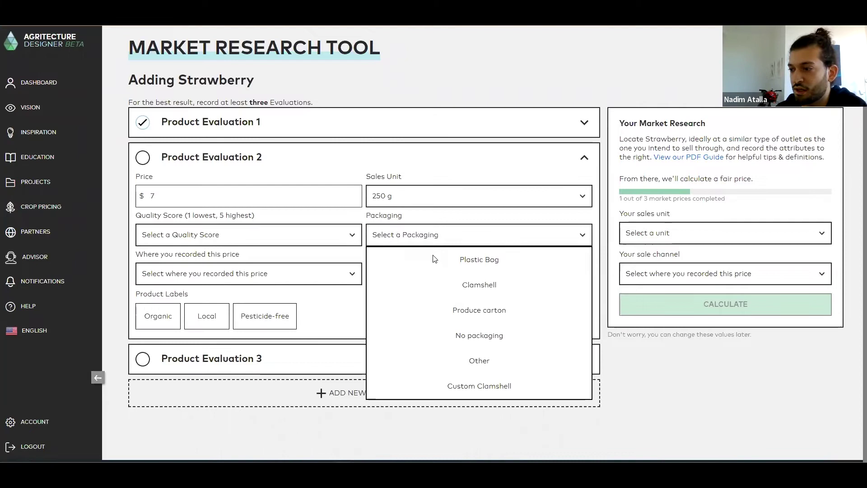
pyautogui.click(476, 258)
pyautogui.click(196, 233)
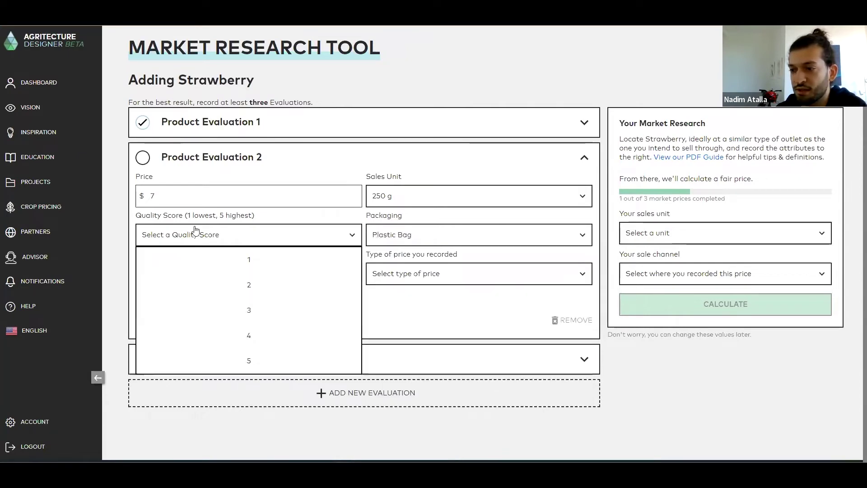
pyautogui.click(243, 336)
# Record Product Evaluation 2's price as found at a Farmers Market, label it Organic, Local and Pesticide-free, and collapse the evaluation
pyautogui.click(260, 276)
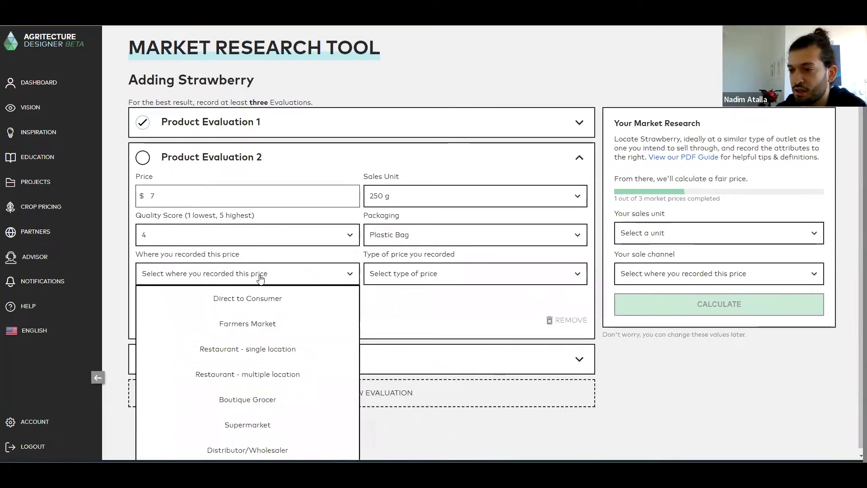
pyautogui.click(267, 324)
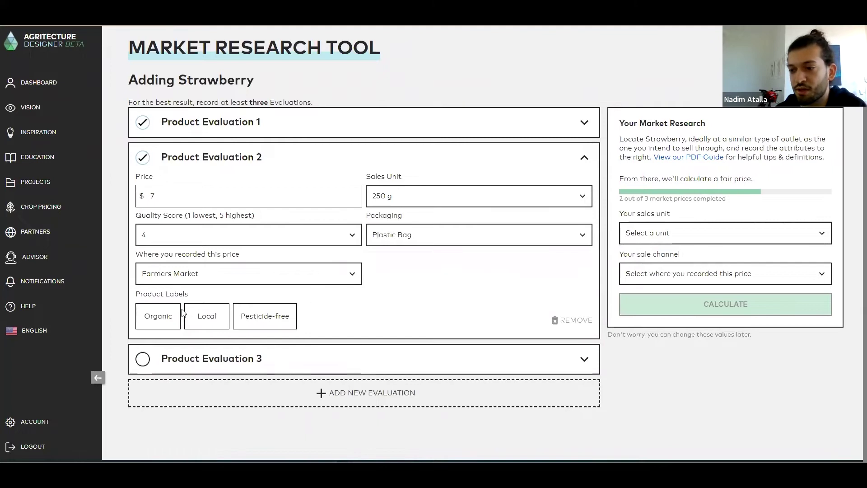
pyautogui.click(158, 316)
pyautogui.click(206, 316)
pyautogui.click(265, 316)
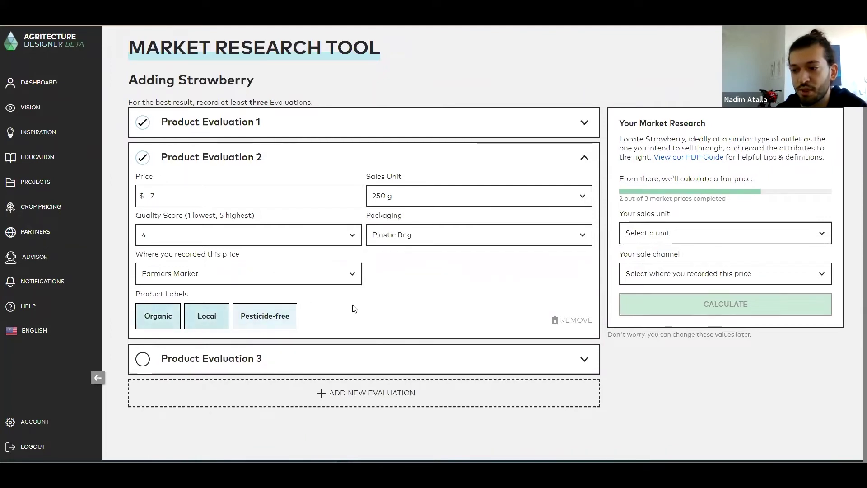
pyautogui.click(284, 159)
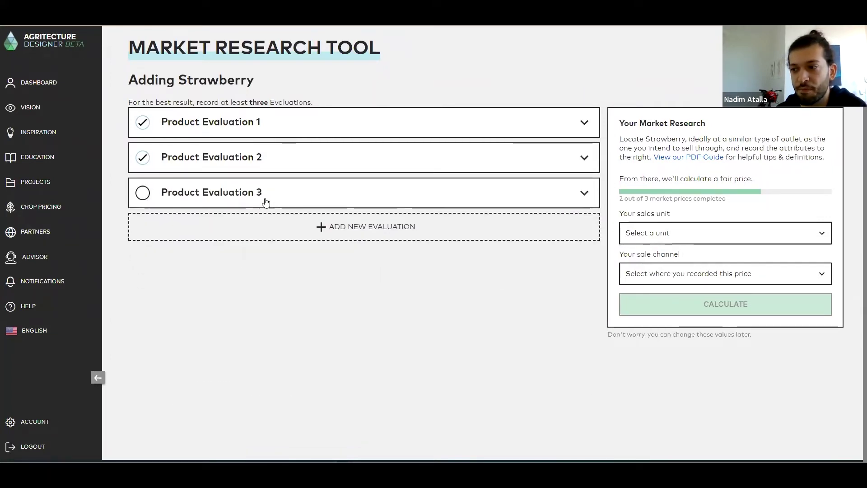
# Record a price of $15 per 100 g in Product Evaluation 3
pyautogui.click(266, 193)
pyautogui.click(261, 228)
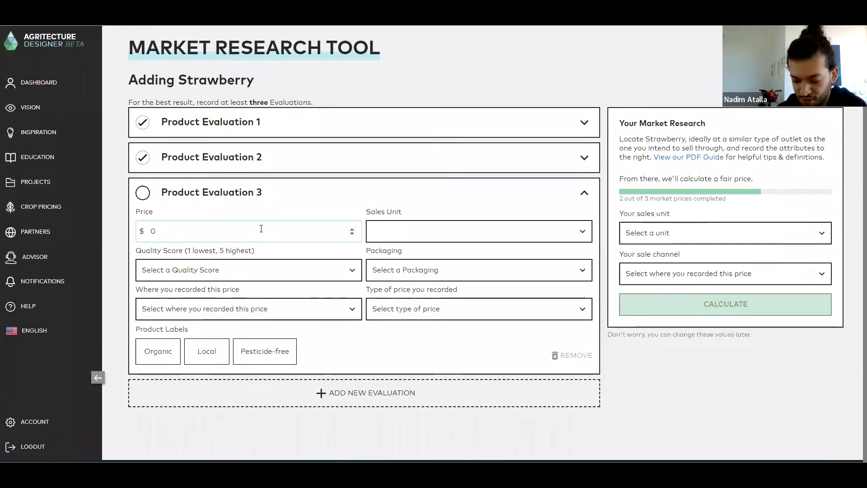
pyautogui.press('BackSpace')
pyautogui.write('15')
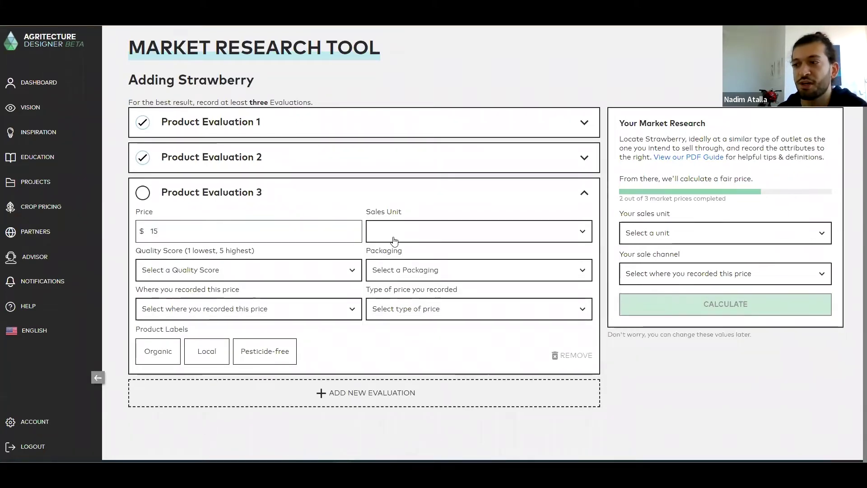
pyautogui.click(394, 239)
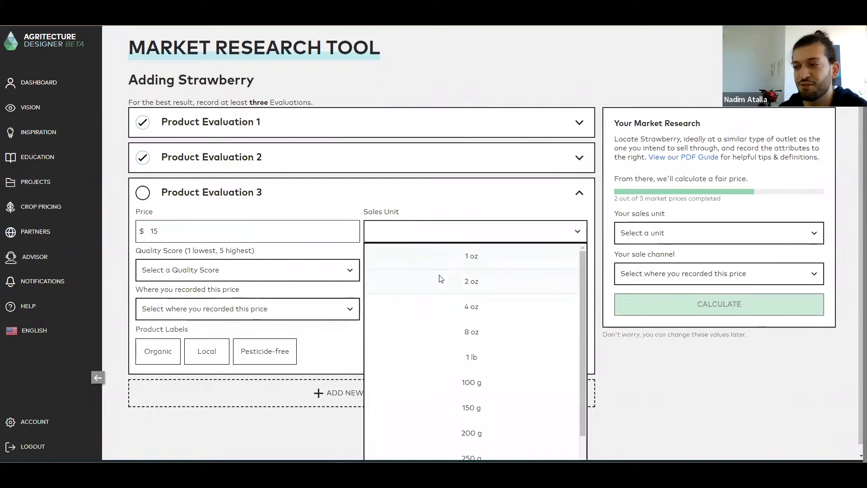
pyautogui.scroll(-1, 437, 277)
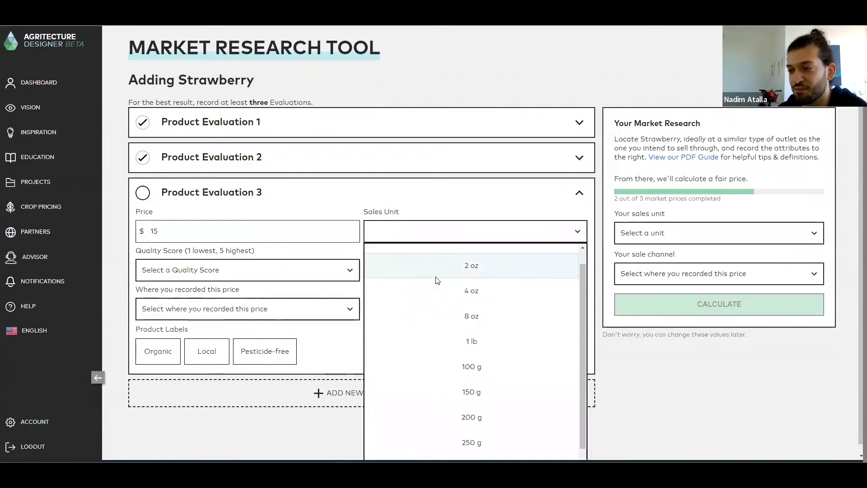
pyautogui.click(448, 359)
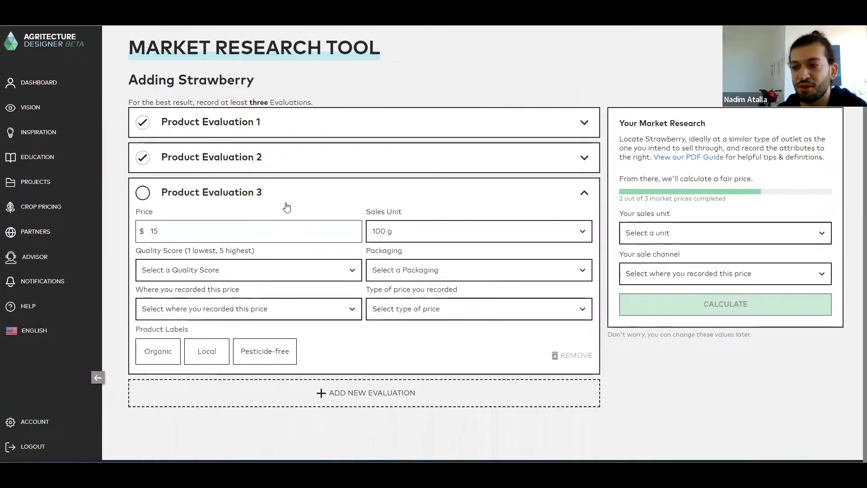
# Give Product Evaluation 3 a quality score of 5 and No packaging
pyautogui.click(272, 271)
pyautogui.click(254, 392)
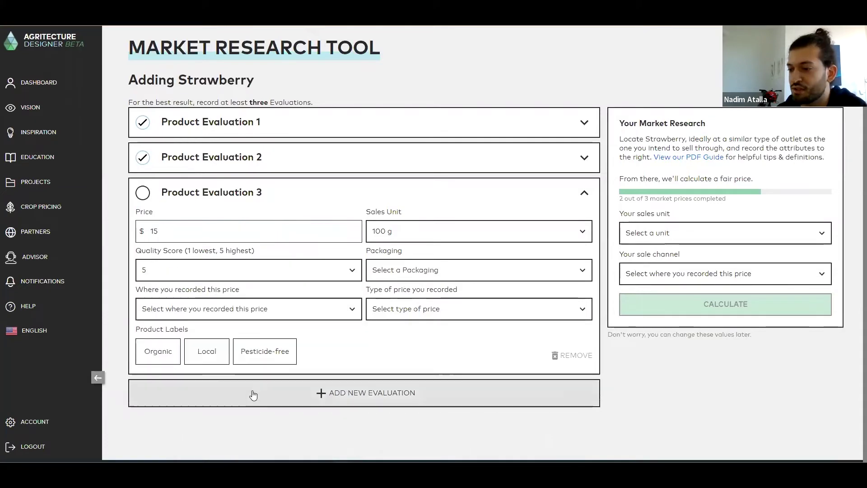
pyautogui.click(407, 276)
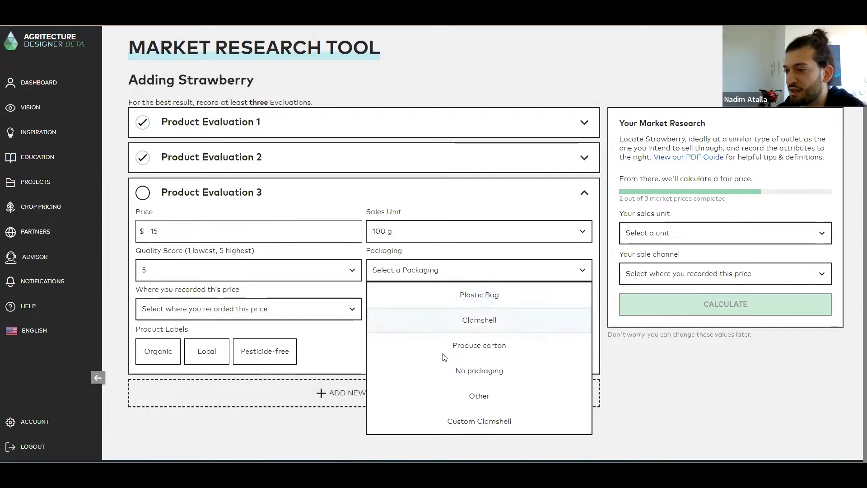
pyautogui.click(443, 371)
# Record Product Evaluation 3's price as Direct to Consumer and label the product Organic, Local and Pesticide-free
pyautogui.click(318, 303)
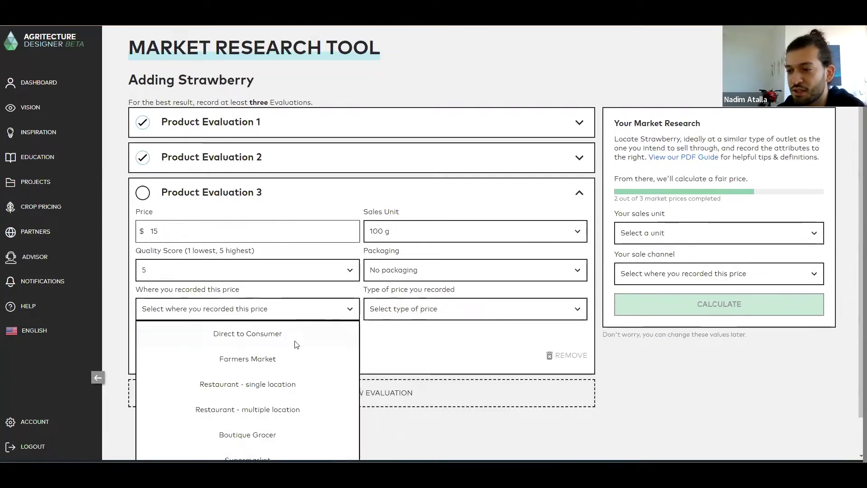
pyautogui.click(292, 334)
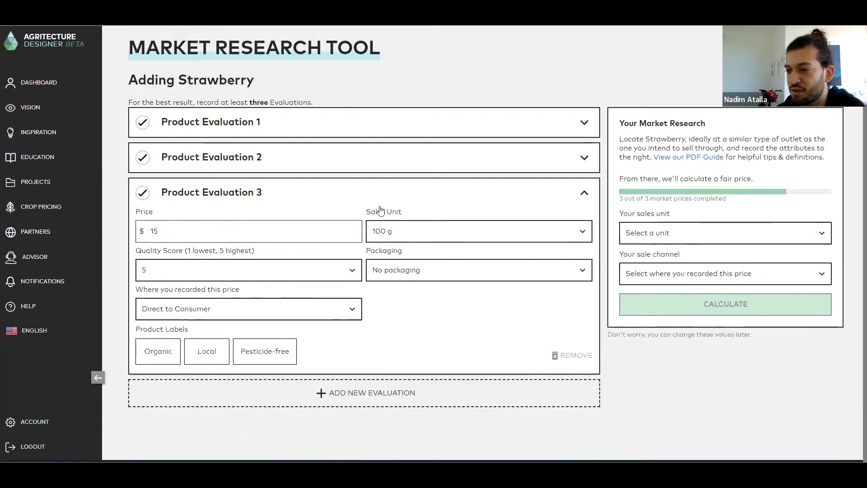
pyautogui.click(176, 350)
pyautogui.click(207, 352)
pyautogui.click(262, 351)
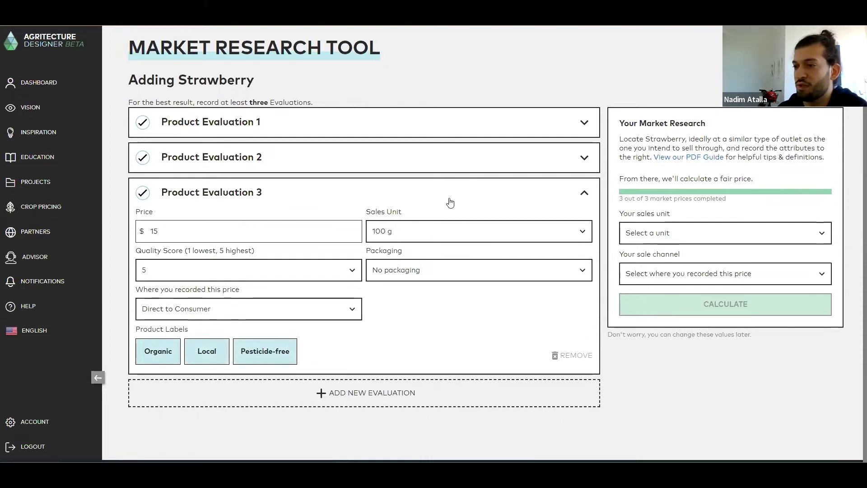
# Calculate the fair strawberry price for a 4 oz sales unit sold at a Farmers Market, and continue to applying it to projects
pyautogui.click(684, 239)
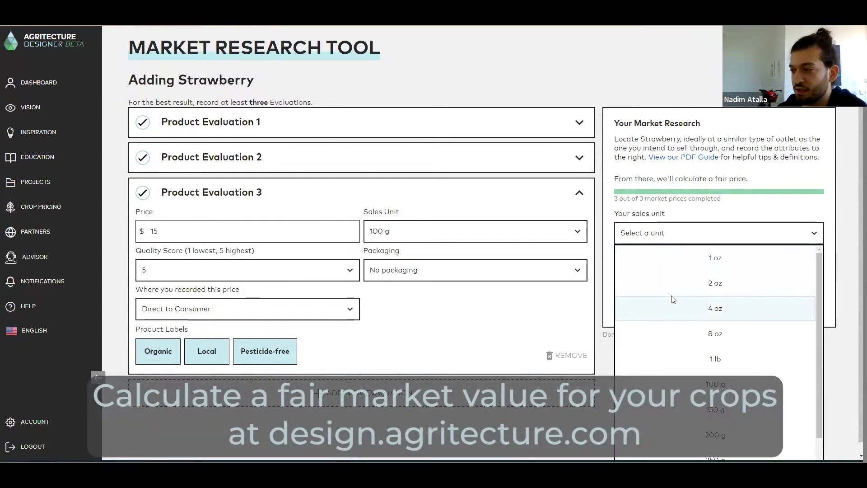
pyautogui.click(664, 318)
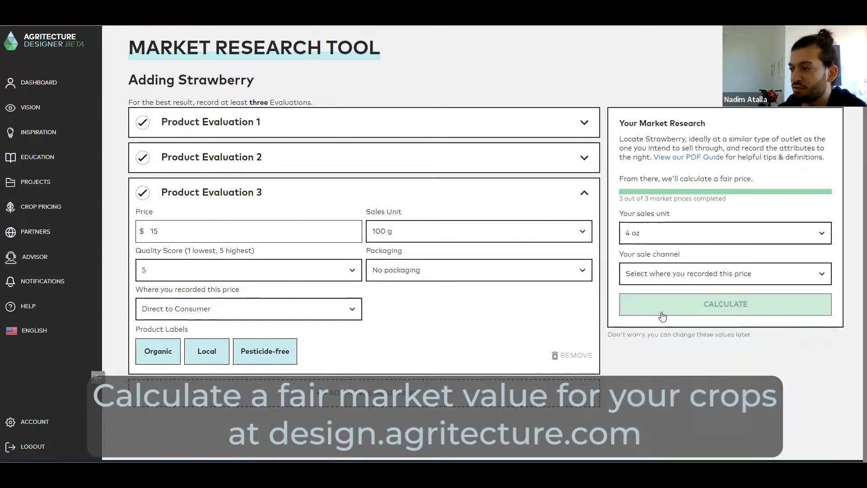
pyautogui.click(634, 279)
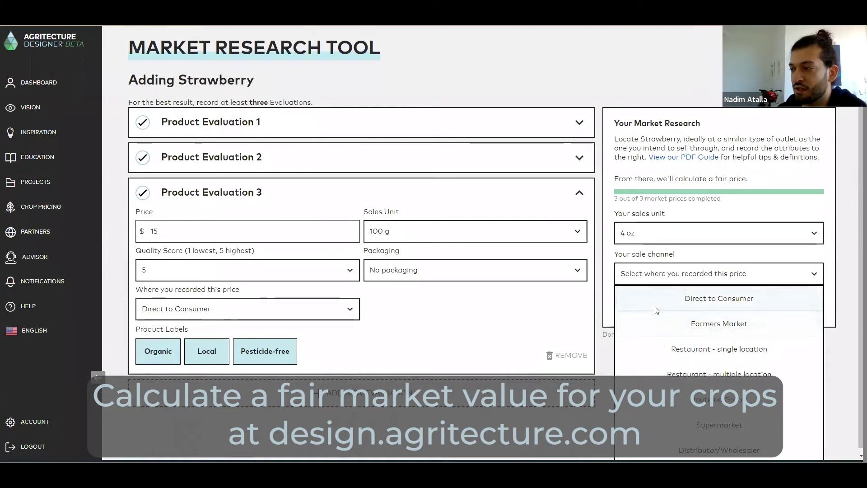
pyautogui.click(660, 328)
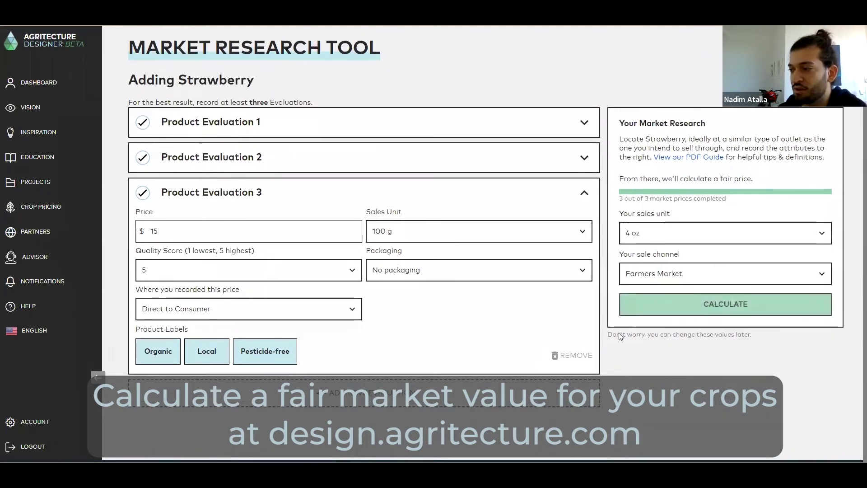
pyautogui.click(707, 307)
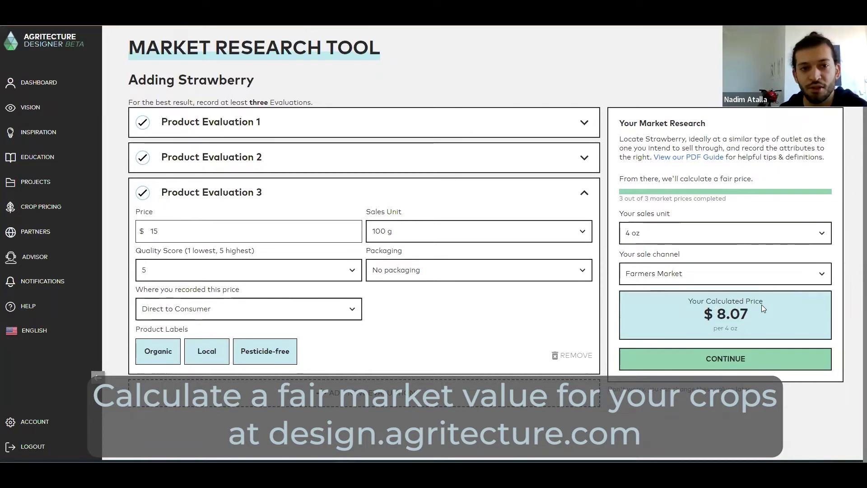
pyautogui.click(763, 361)
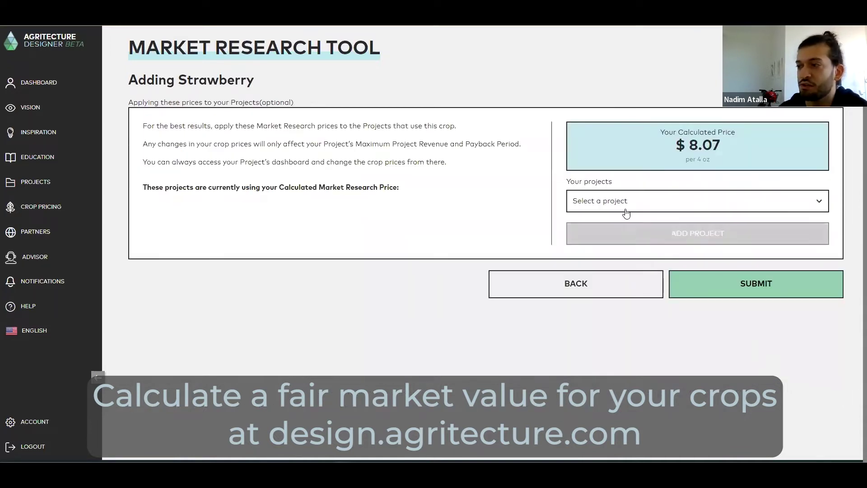
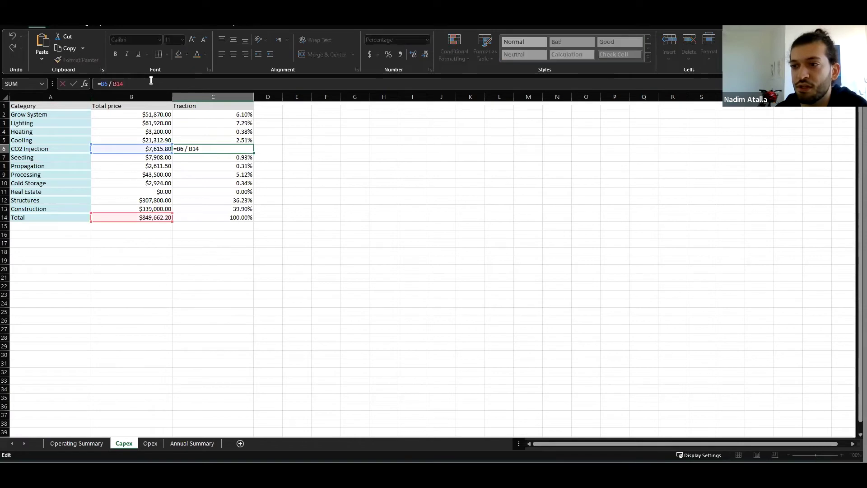
# Leave the CO2 Injection fraction formula and close the exported Sky Strawberries workbook without saving changes
pyautogui.press('Return')
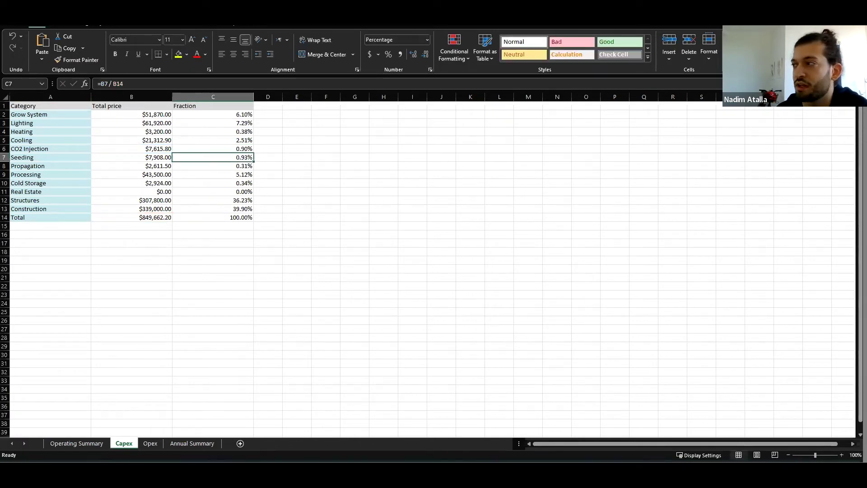
pyautogui.hotkey('alt', 'F4')
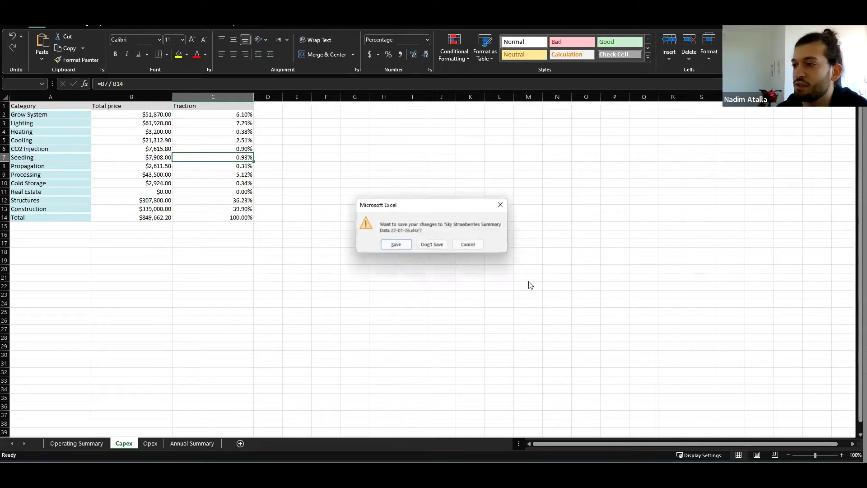
pyautogui.click(439, 242)
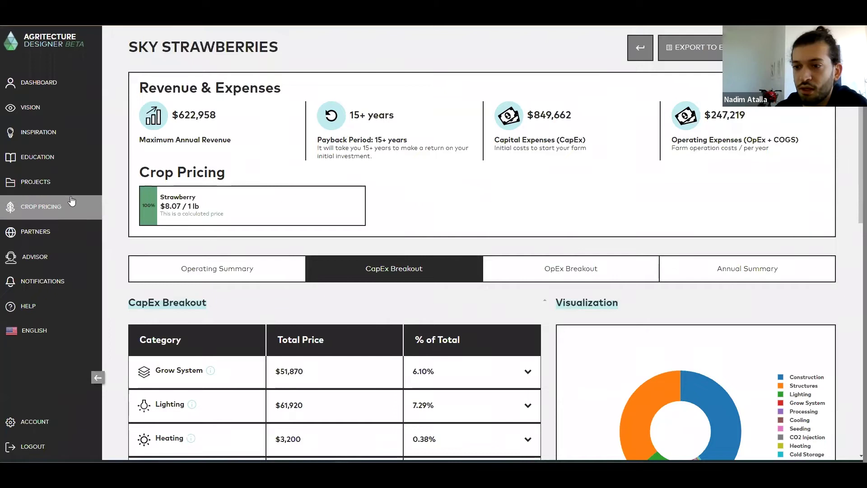
# Compare the Sky Strawberries and Leafy Greenhouse projects side by side, and return to the project list
pyautogui.click(91, 182)
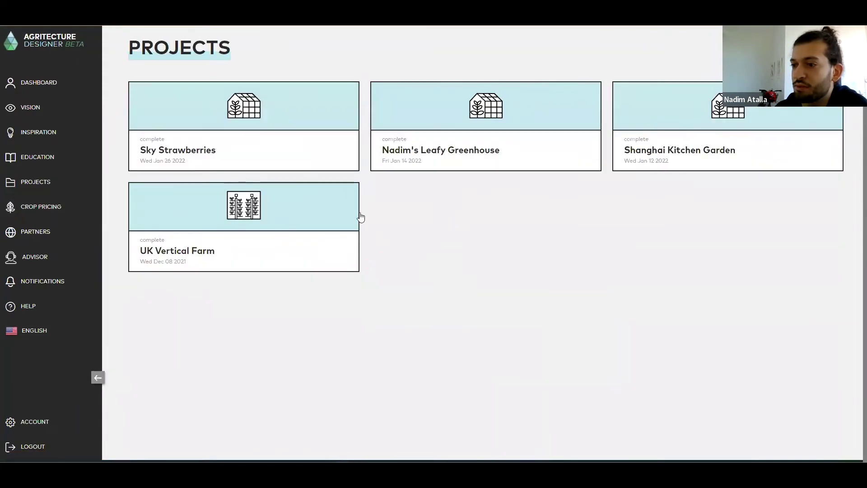
pyautogui.click(323, 162)
pyautogui.click(503, 168)
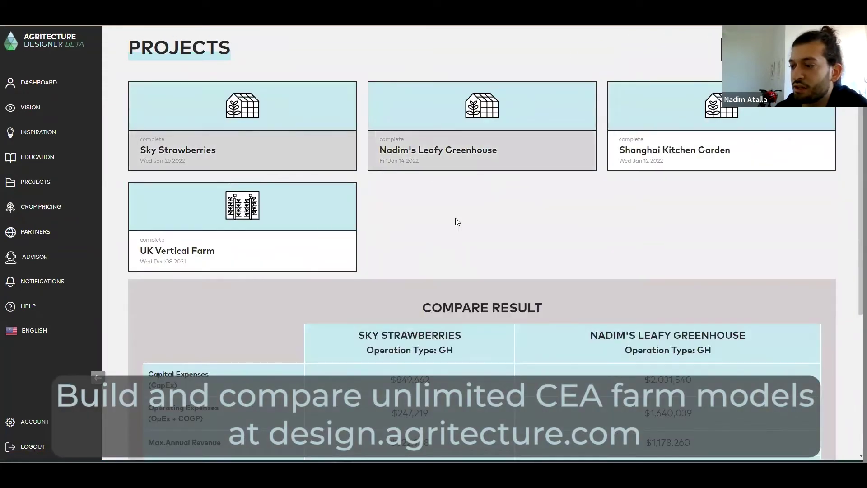
pyautogui.scroll(-5, 457, 217)
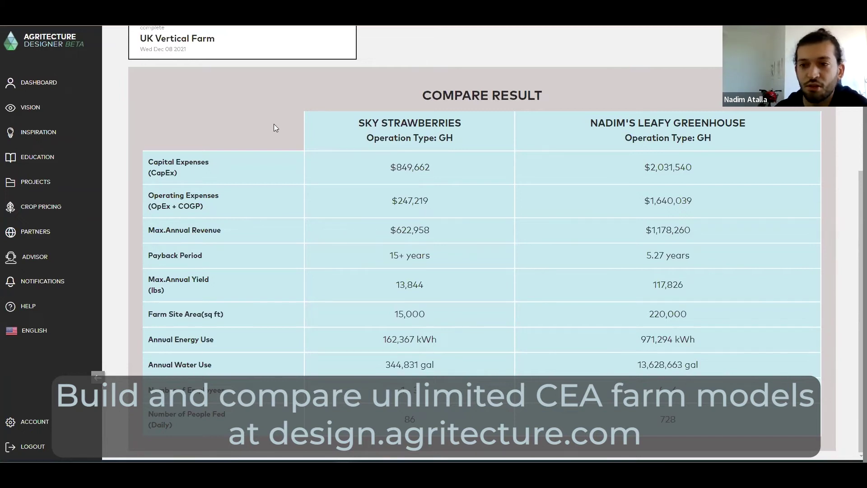
pyautogui.click(36, 182)
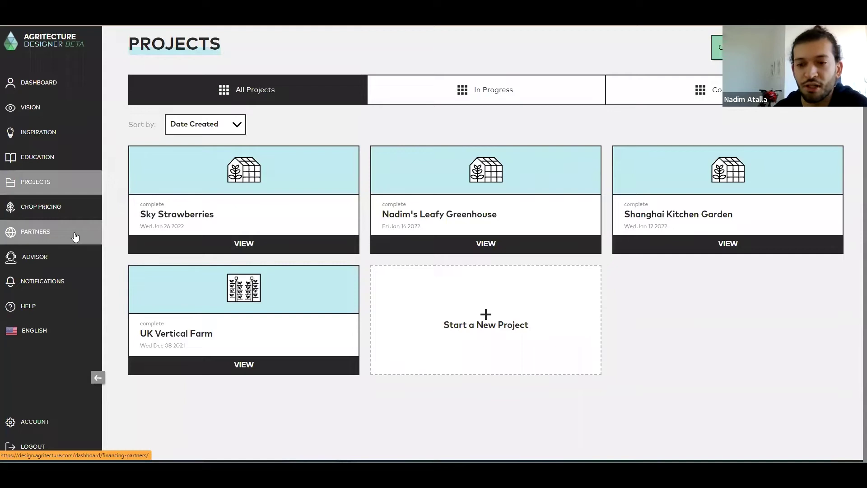
# Review the financing partners, examining each one's locations, target raise, payback period and capital-raise timeframe
pyautogui.click(75, 236)
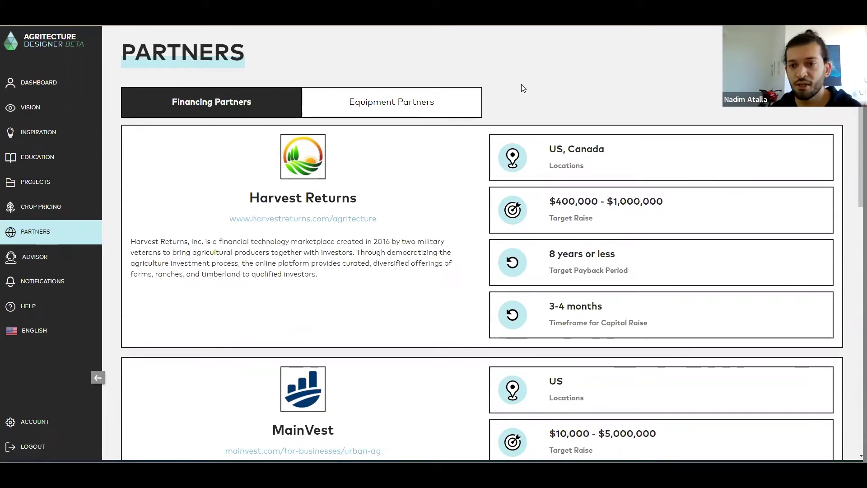
pyautogui.scroll(-5, 427, 192)
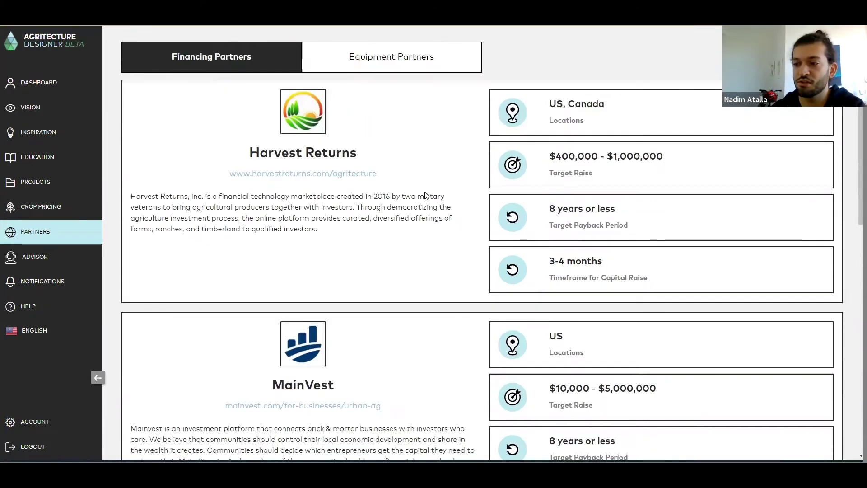
pyautogui.scroll(-9, 428, 192)
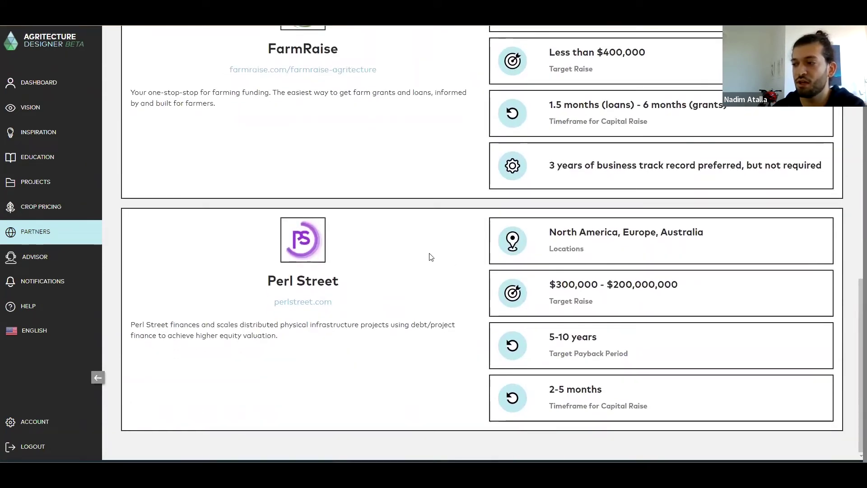
pyautogui.scroll(4, 432, 256)
pyautogui.scroll(8, 436, 255)
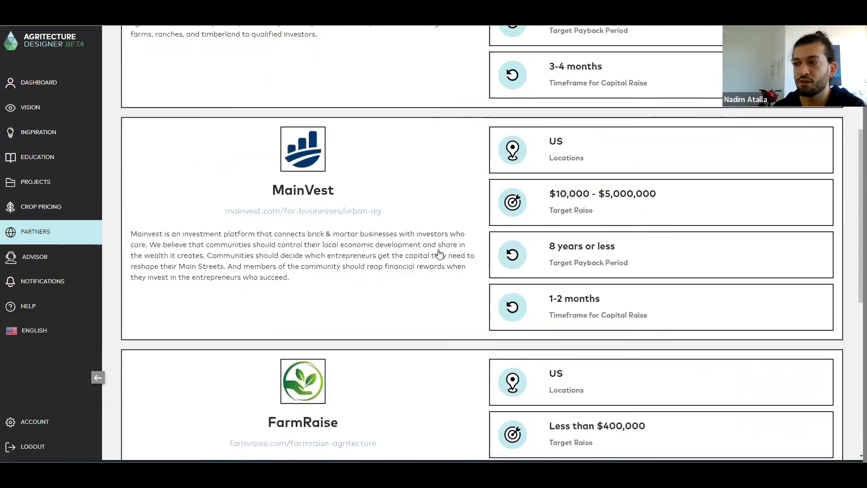
pyautogui.scroll(2, 438, 253)
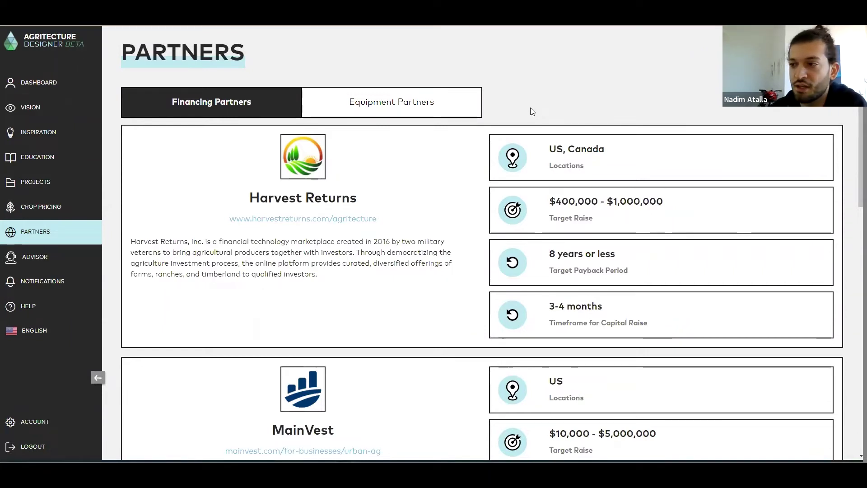
# Review the equipment partners and the advisor page's steps for booking a first call, and return to the partners page
pyautogui.click(414, 108)
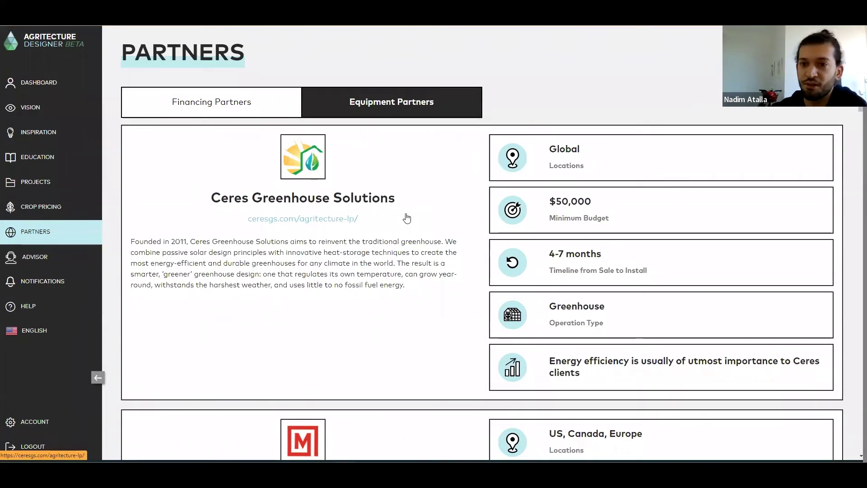
pyautogui.click(74, 261)
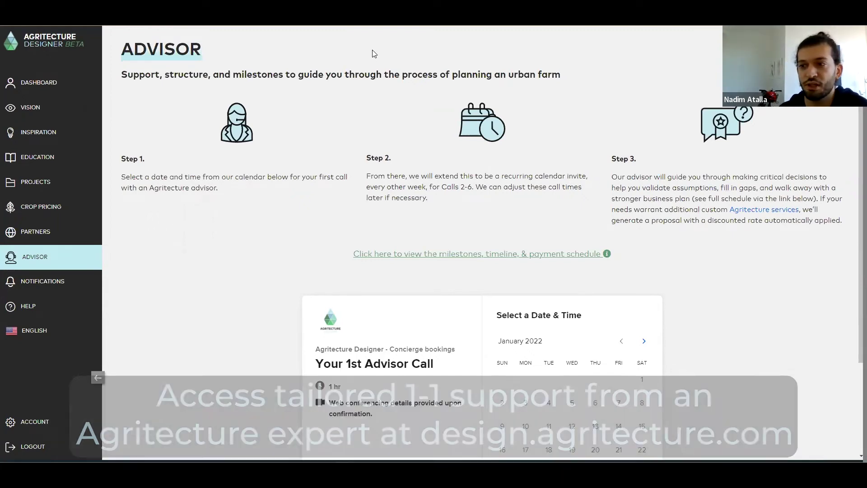
pyautogui.click(72, 226)
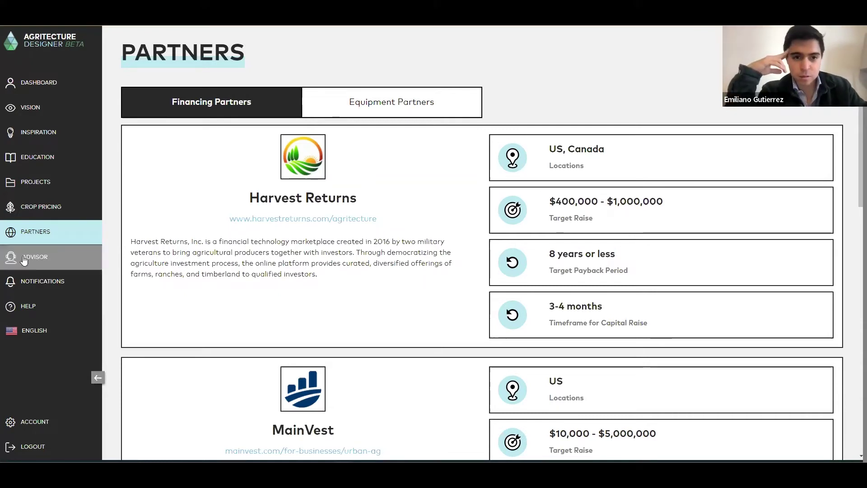
# Reopen the Designer dashboard and view the financial results of the Sky Strawberries project from the project list
pyautogui.click(38, 187)
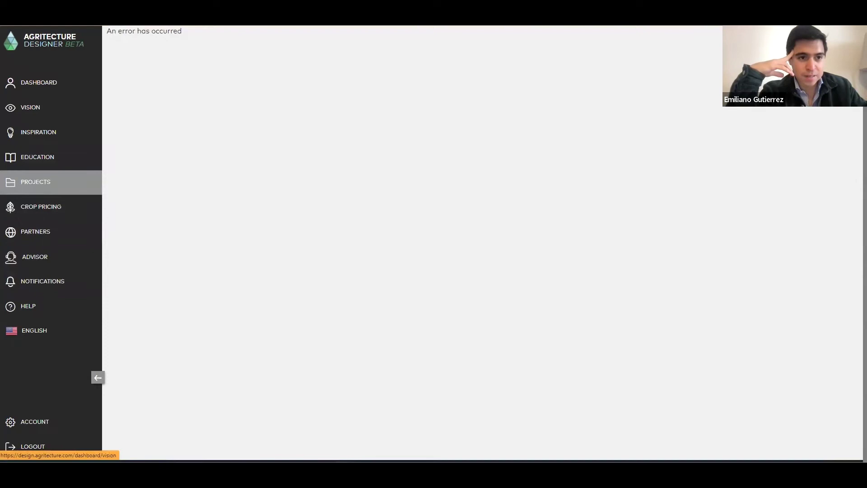
pyautogui.hotkey('ctrl', 't')
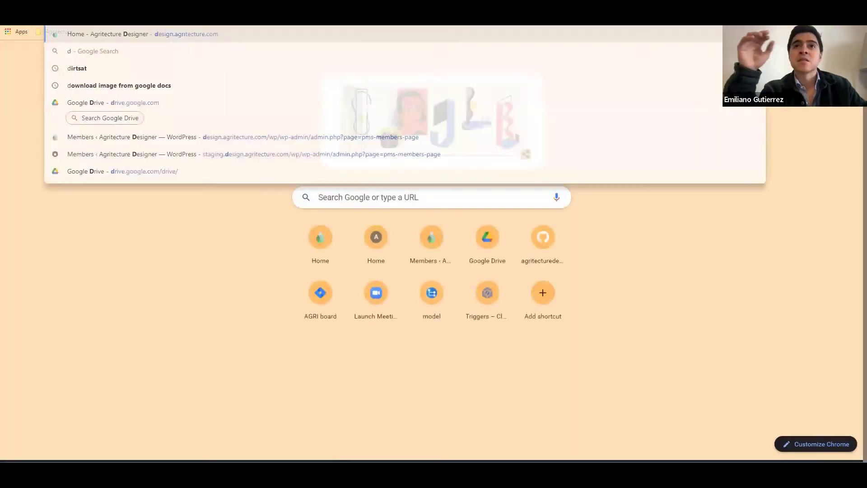
pyautogui.hotkey('ctrl', 'w')
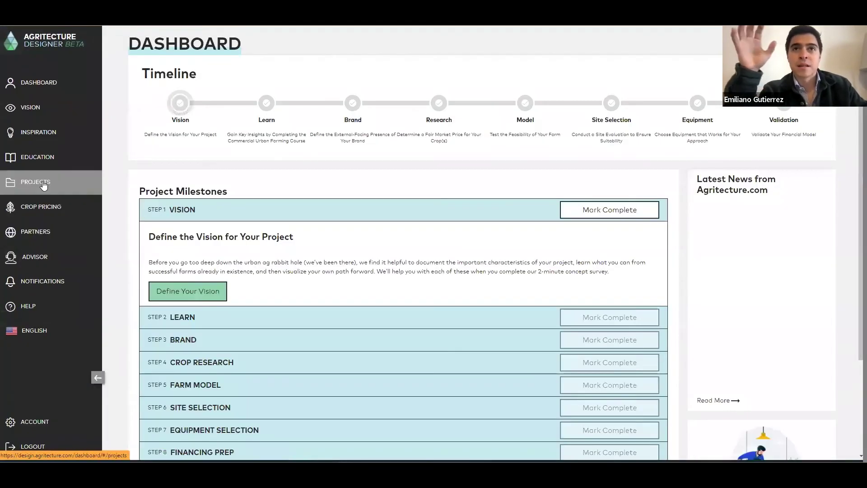
pyautogui.click(57, 182)
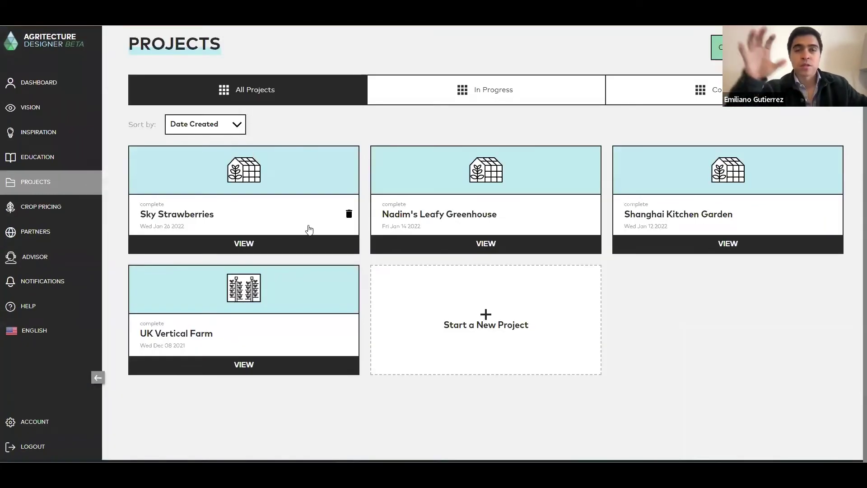
pyautogui.click(308, 242)
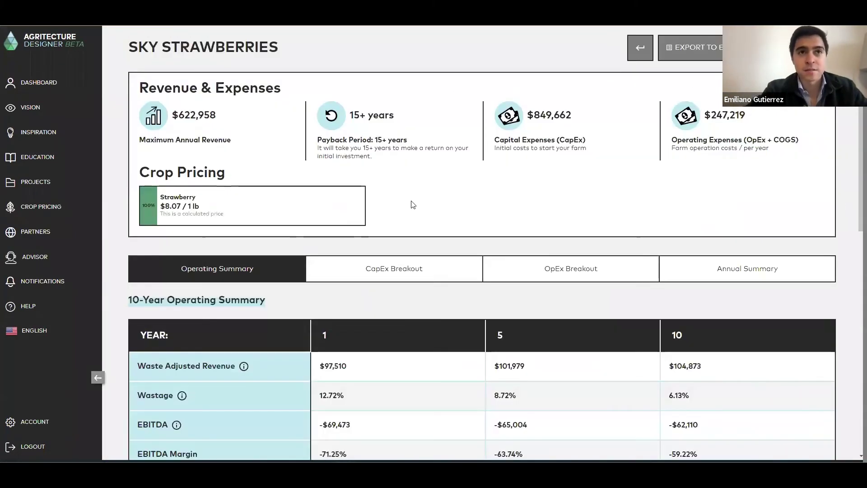